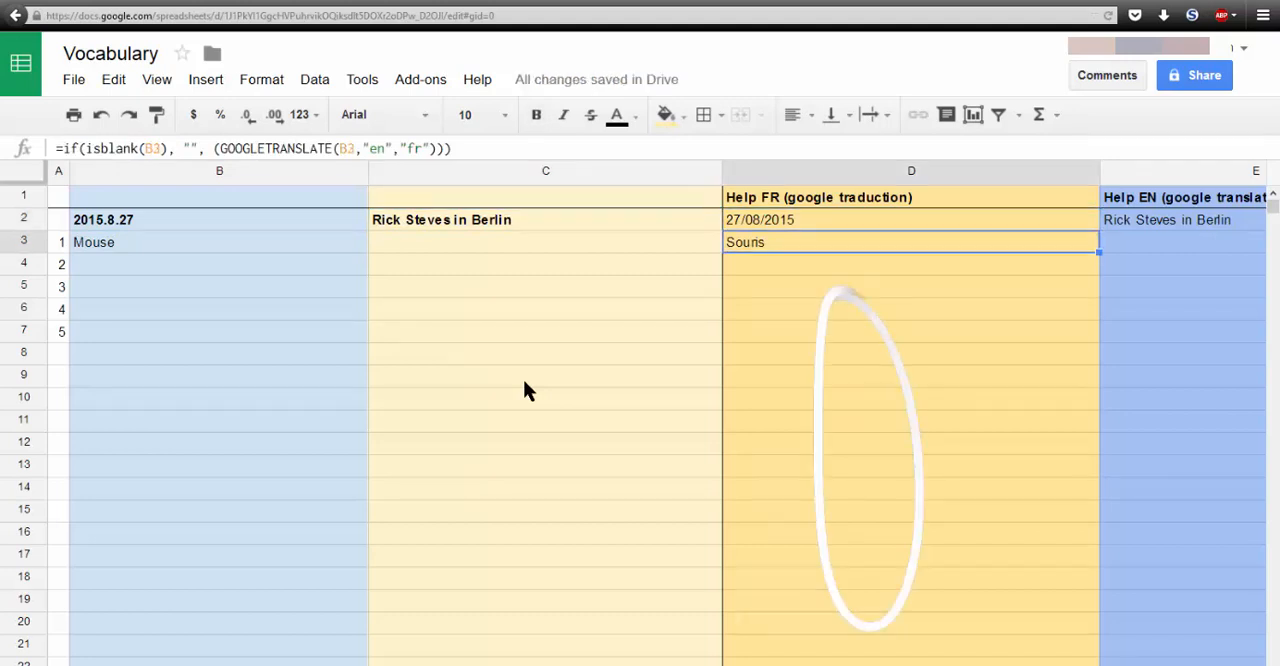
# - Enter "clavier" as the French word in cell C4
pyautogui.press('Return')
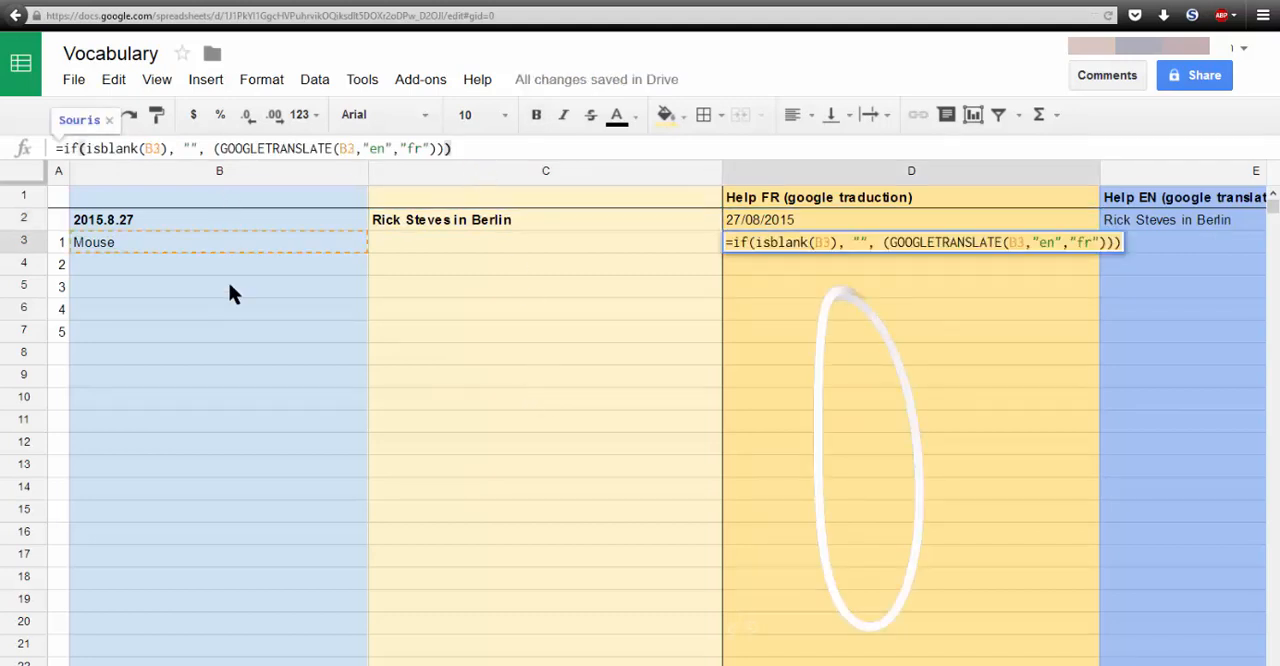
pyautogui.press('Escape')
pyautogui.click(514, 265)
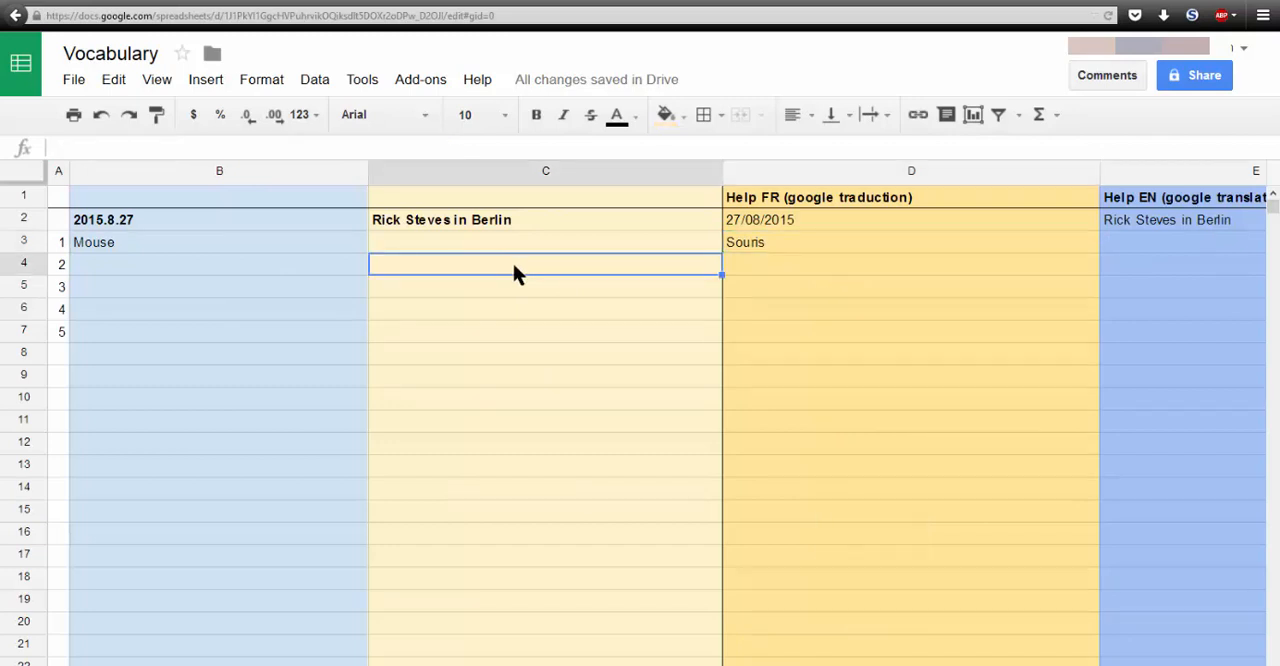
pyautogui.write('clavier')
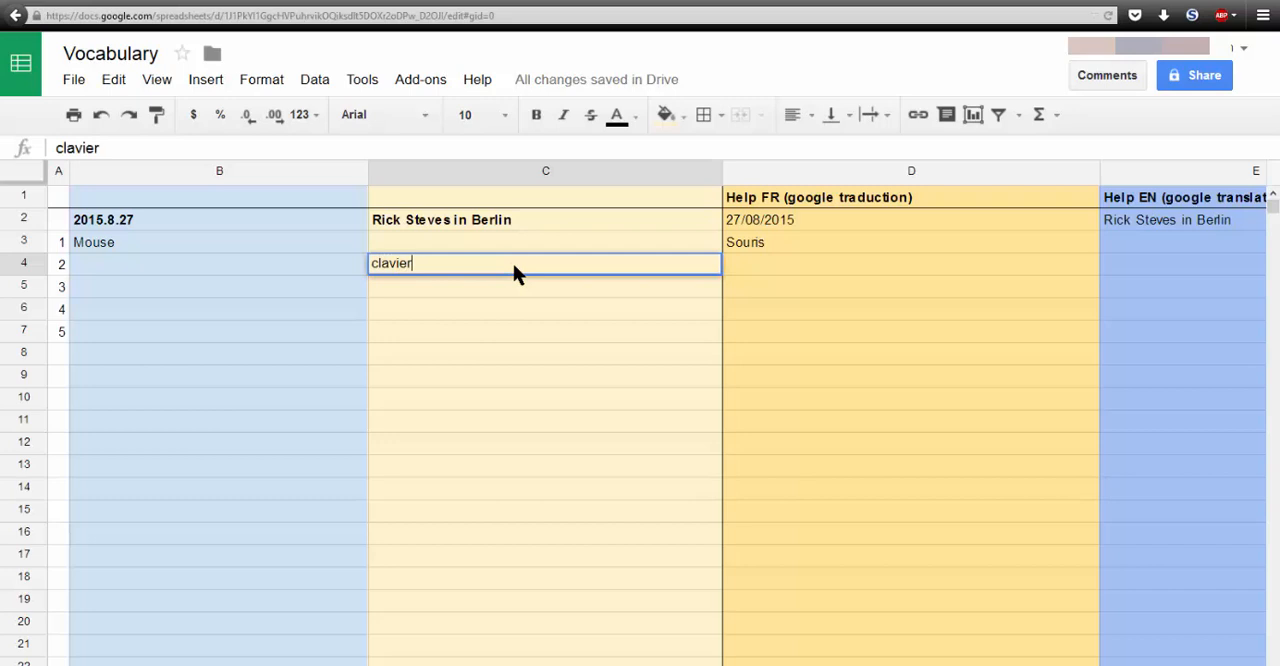
pyautogui.press('Return')
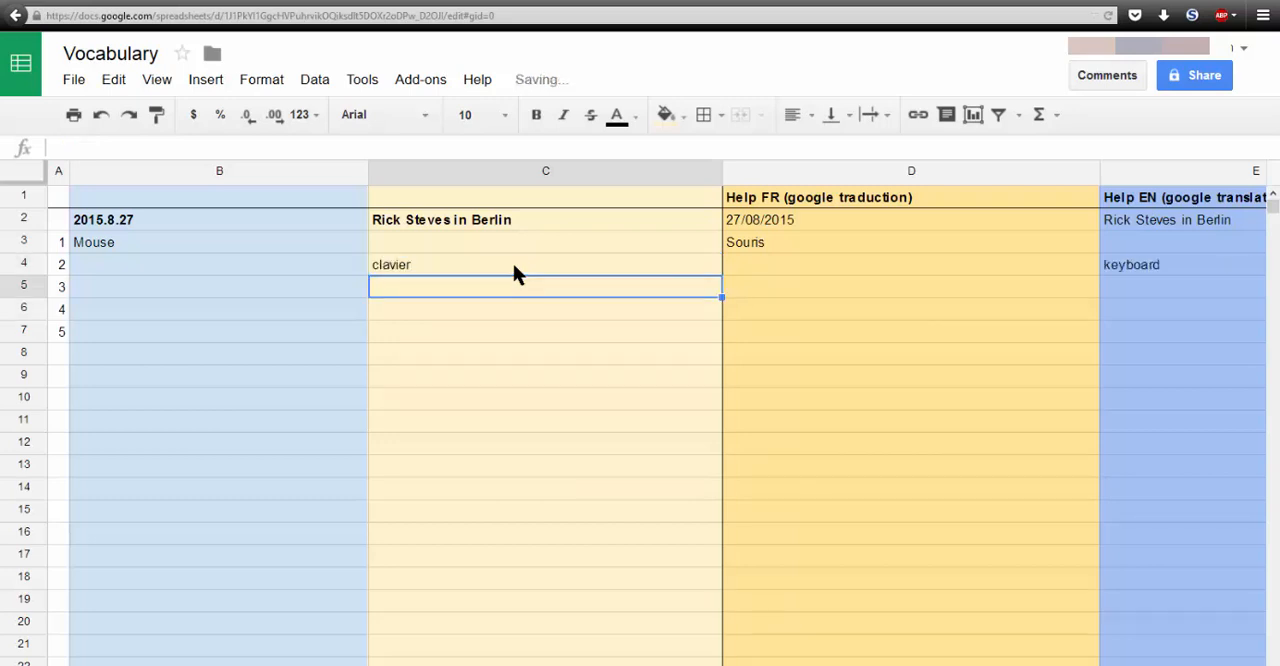
# - Inspect the French-to-English translation formula in cell E4, in the row of the "clavier" entry
pyautogui.click(514, 268)
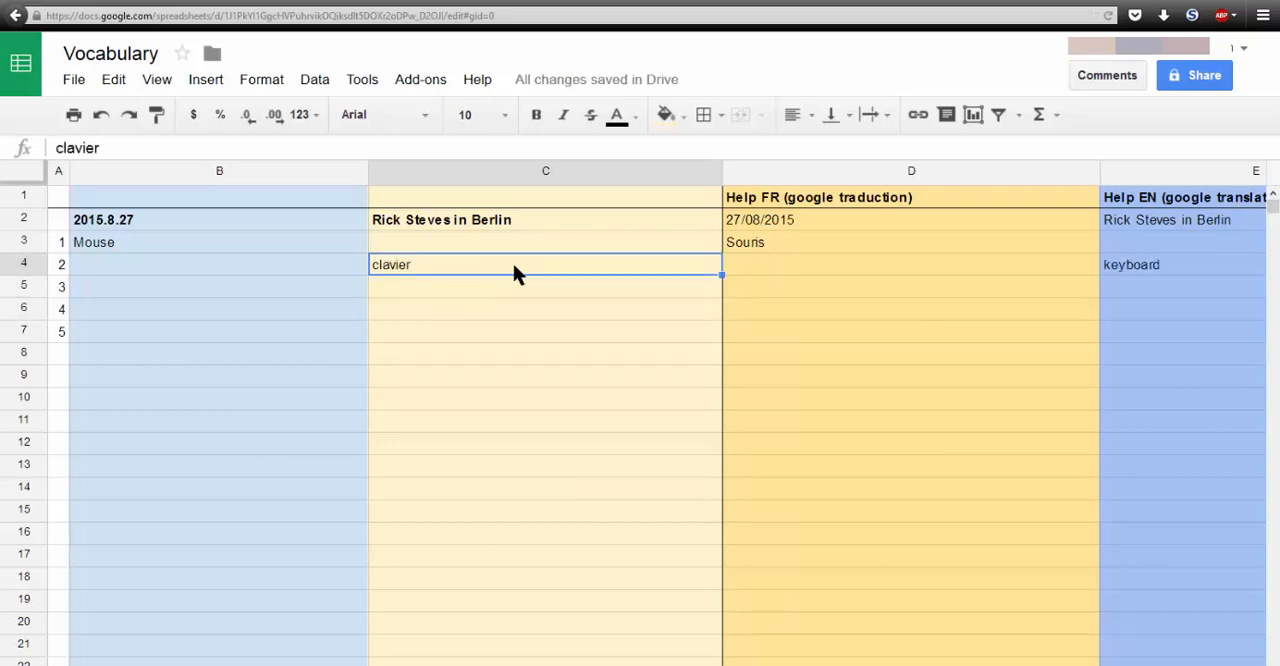
pyautogui.press('Right')
pyautogui.press('Right')
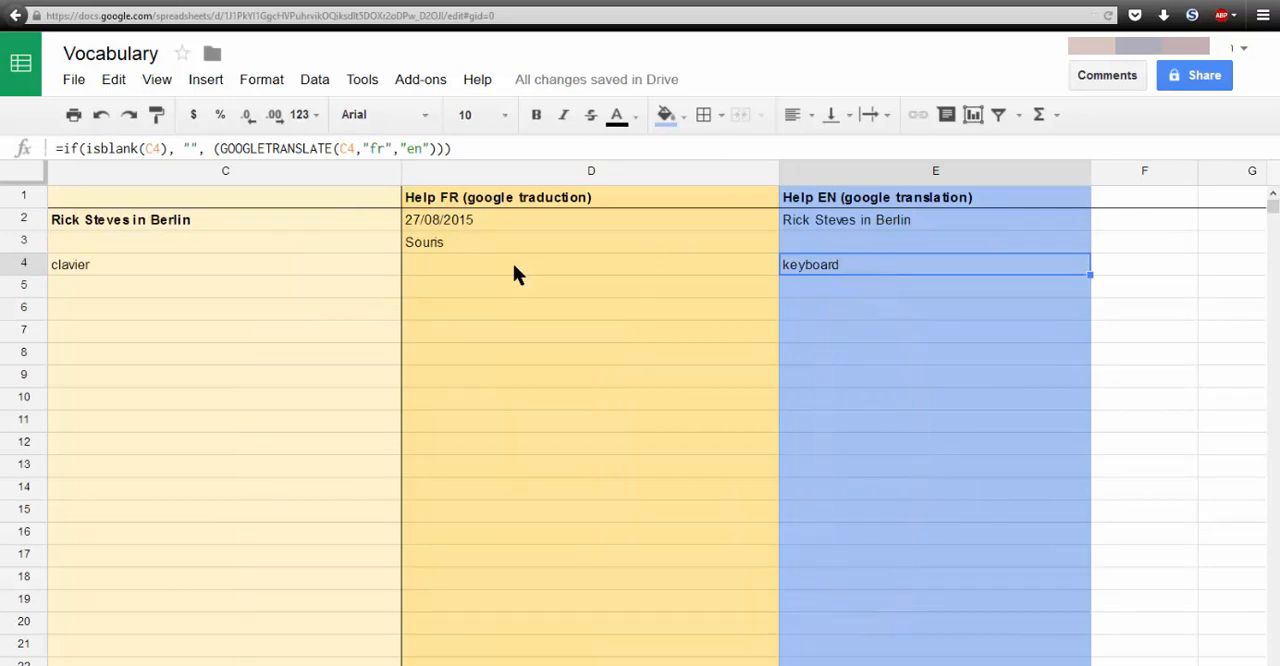
pyautogui.press('Left')
pyautogui.press('Left')
pyautogui.press('Left')
pyautogui.press('Left')
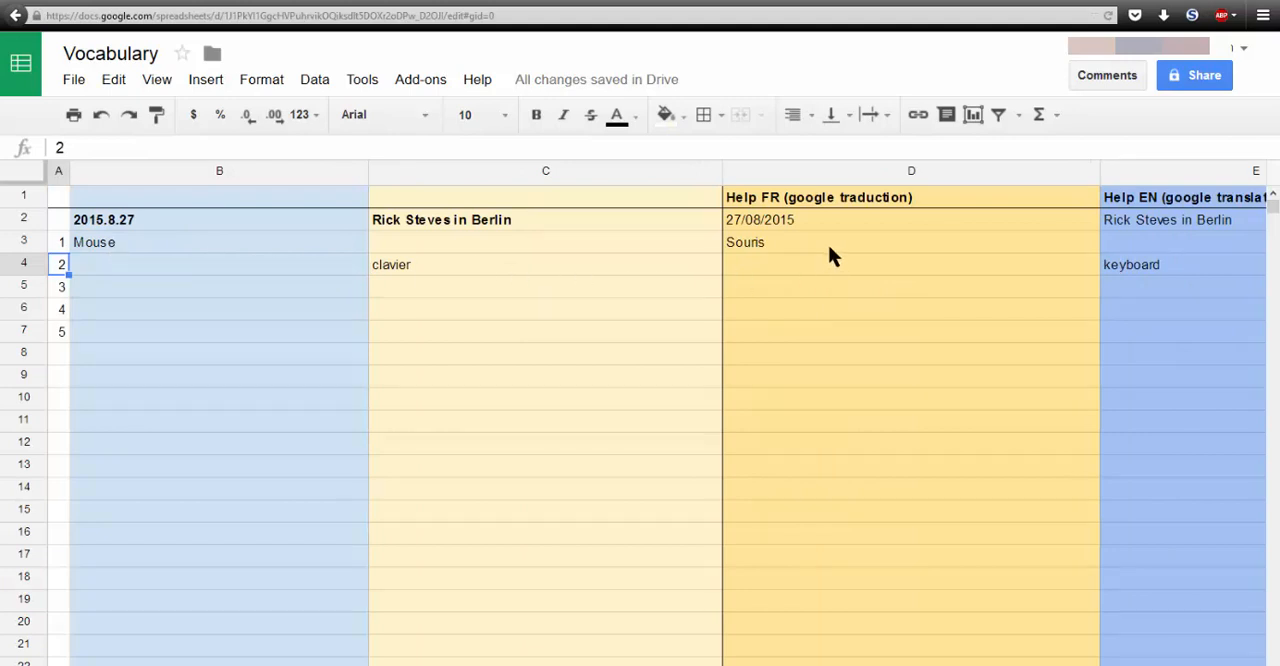
# - Enter "souris" in cell C3 as the French word for the first vocabulary entry
pyautogui.click(442, 239)
pyautogui.write('souris')
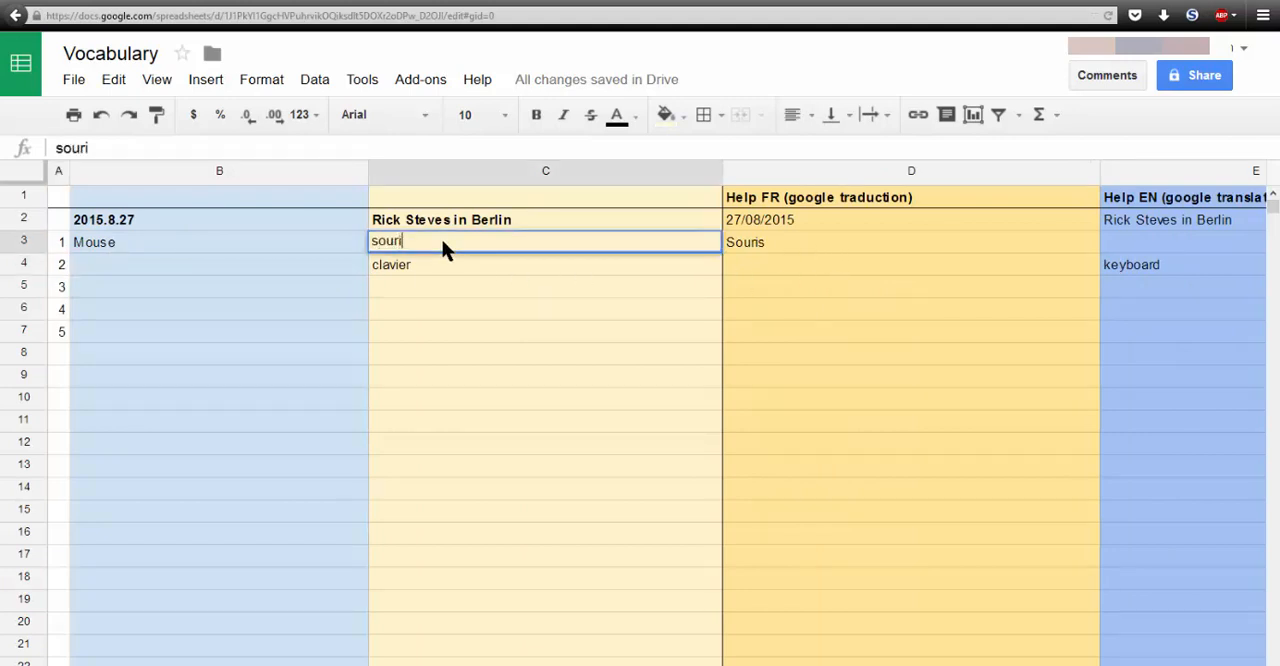
pyautogui.press('Return')
pyautogui.press('Left')
pyautogui.click(442, 242)
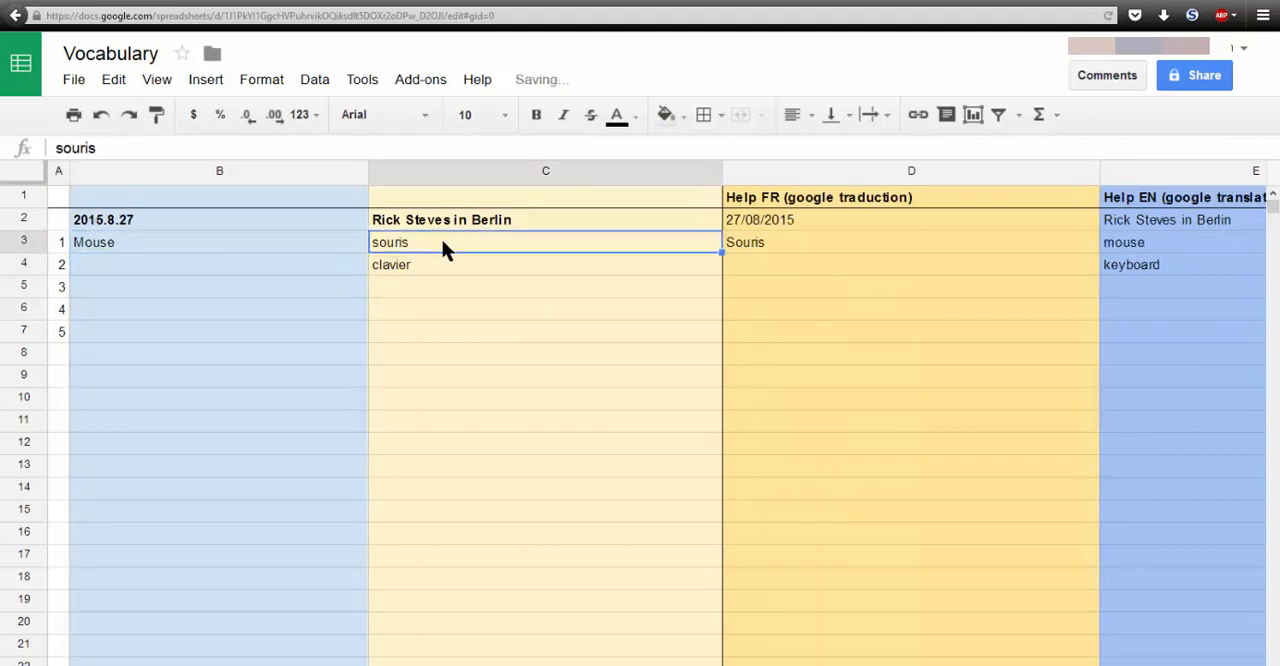
# - Change the English entry in cell B3 to "a mouse"
pyautogui.press('Left')
pyautogui.press('Return')
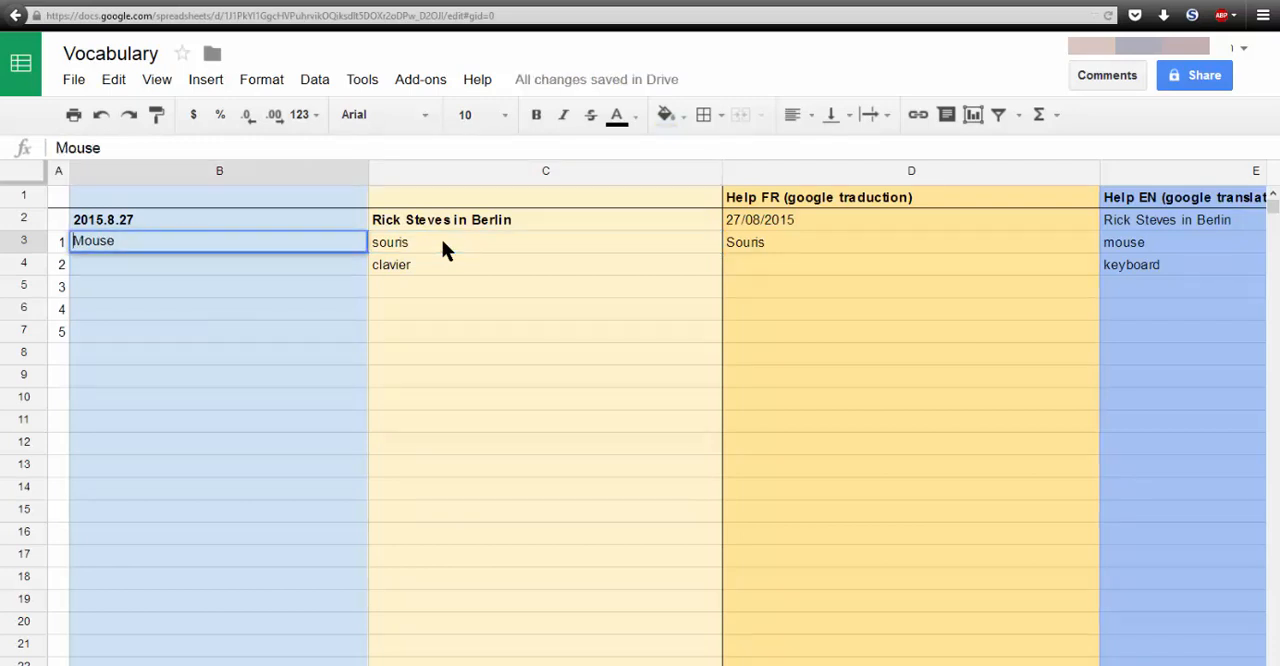
pyautogui.write('a')
pyautogui.press('Delete')
pyautogui.write('m')
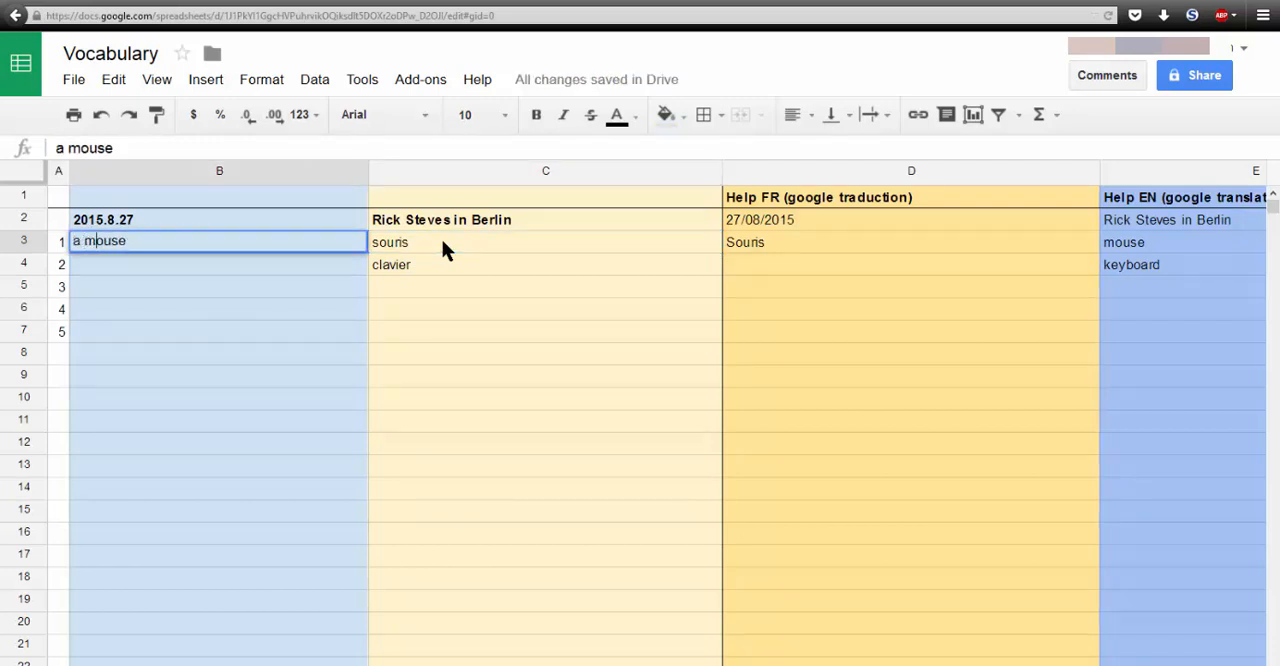
pyautogui.press('Return')
# - Add the article to the French entry in cell C3 so it reads "une souris"
pyautogui.click(442, 242)
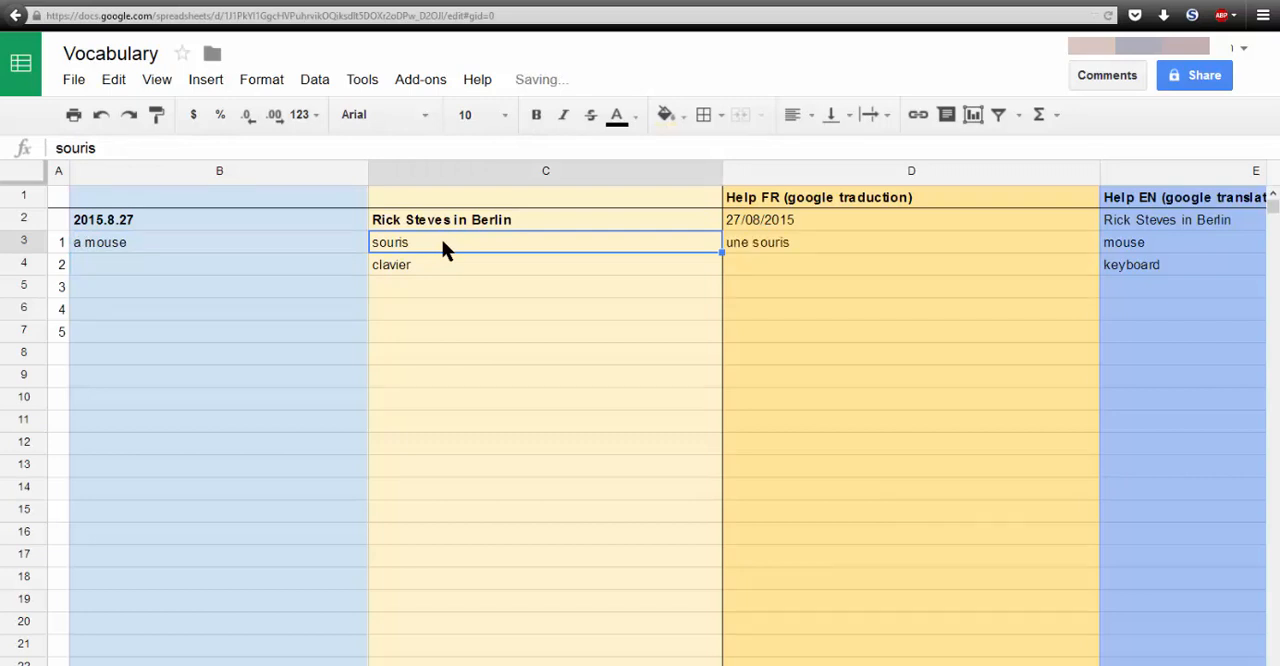
pyautogui.press('Return')
pyautogui.press('Home')
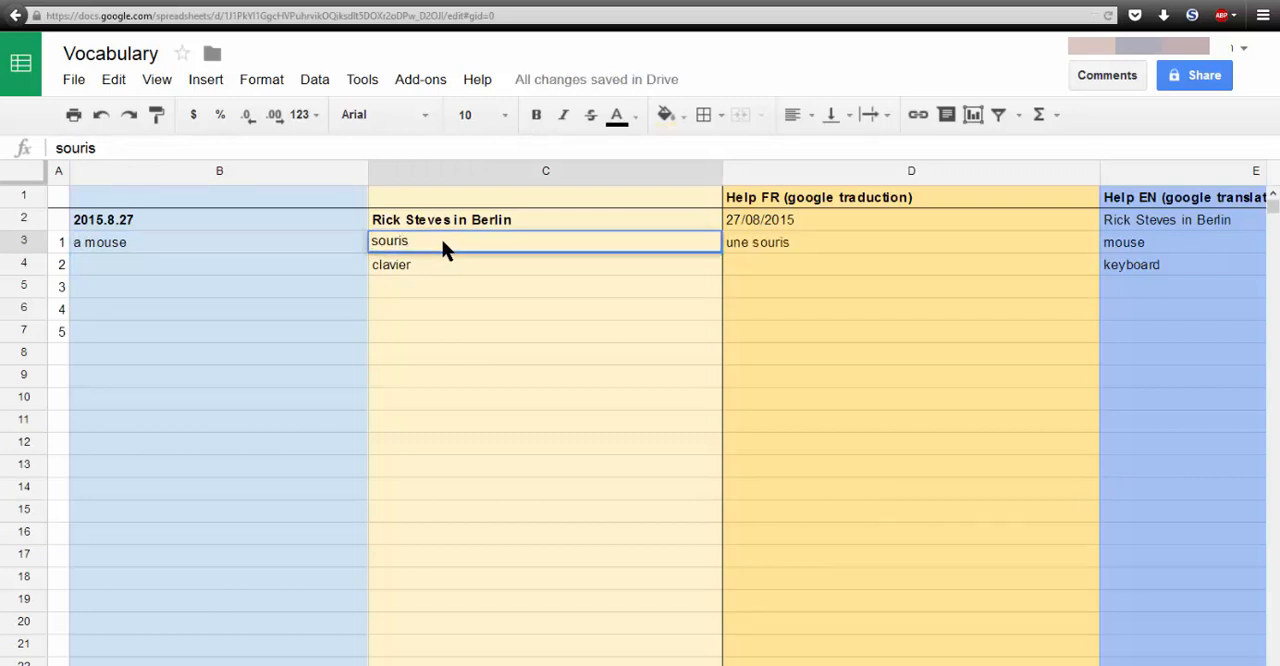
pyautogui.write('une')
pyautogui.press('Return')
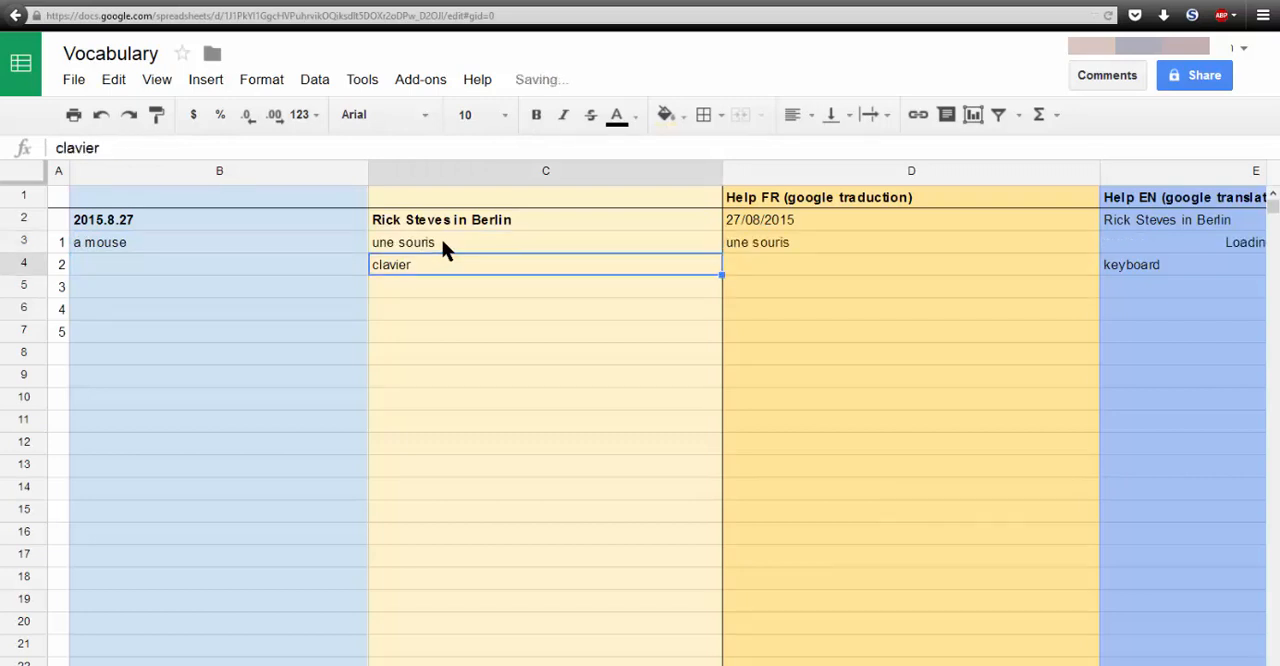
# - Enter "a keyboard" in cell B4 as the English word for the second vocabulary entry
pyautogui.press('Left')
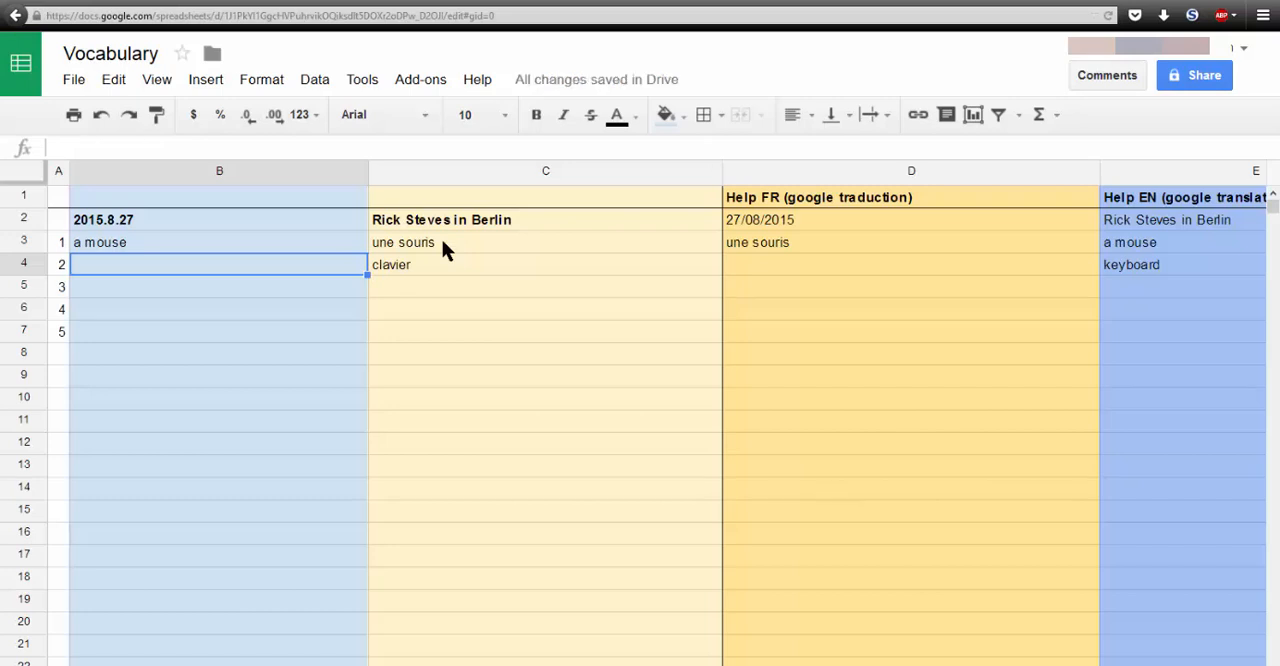
pyautogui.press('Right')
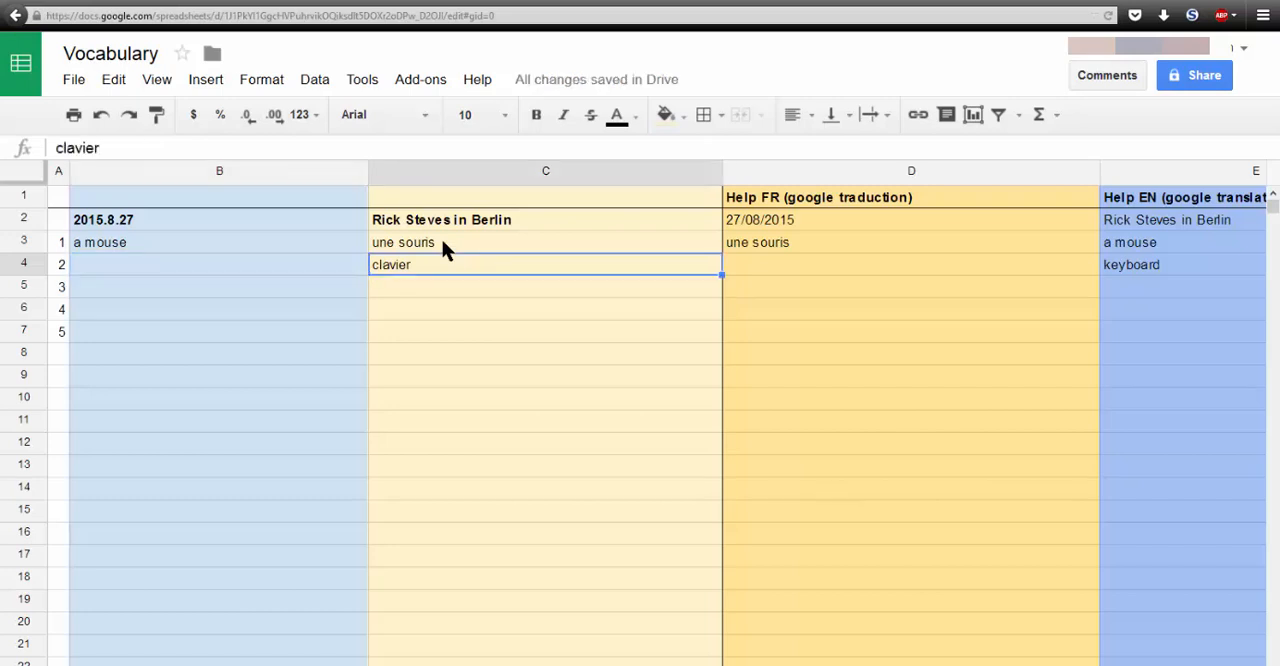
pyautogui.press('Left')
pyautogui.write('a keyboard')
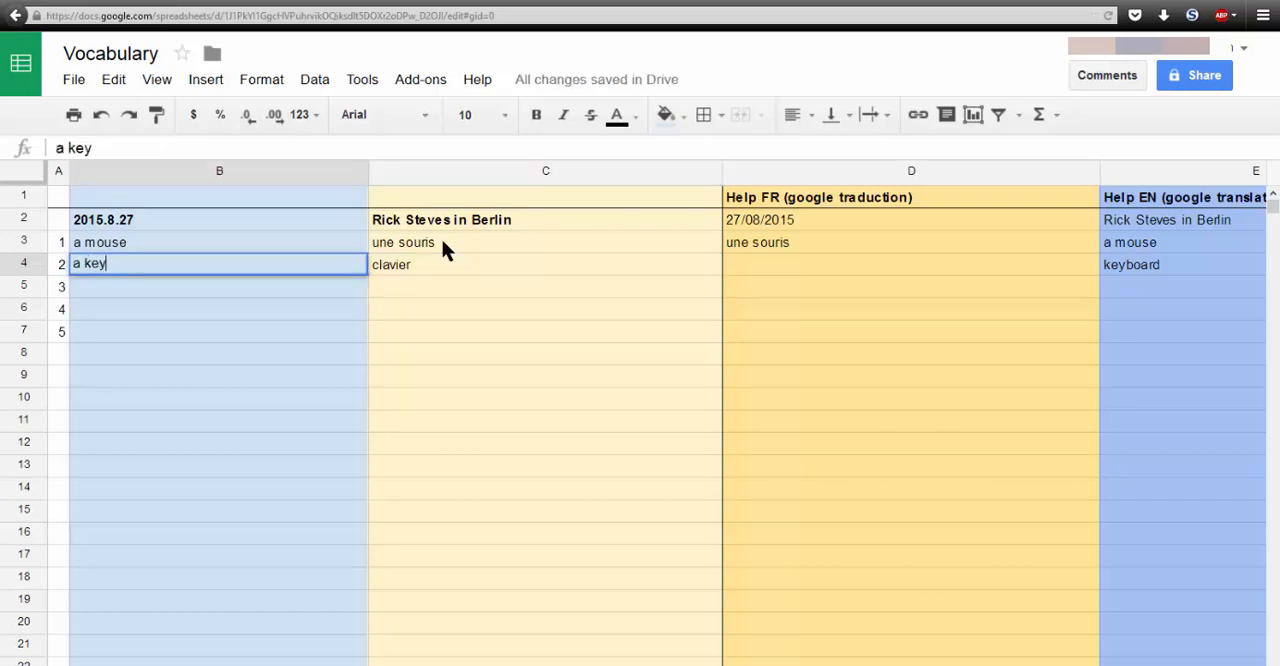
pyautogui.press('Return')
# - Add the article to the French entry in cell C4 so it reads "un clavier"
pyautogui.press('Up')
pyautogui.press('Right')
pyautogui.press('Return')
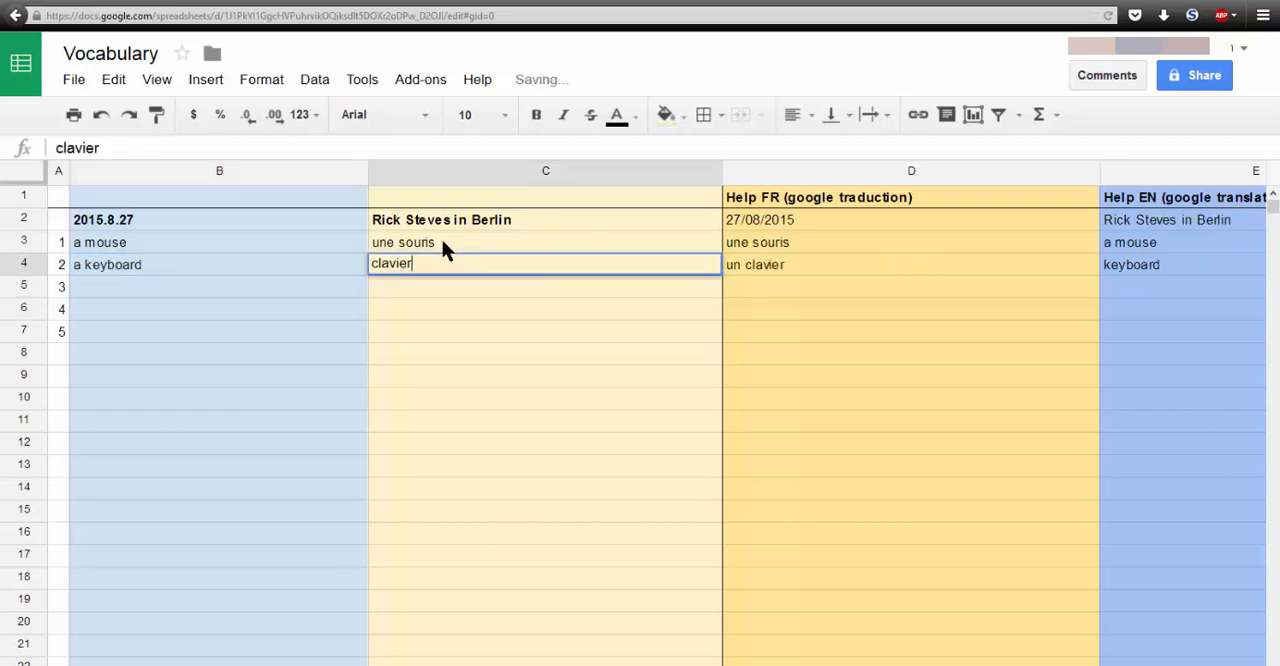
pyautogui.press('Home')
pyautogui.write('un')
pyautogui.press('Return')
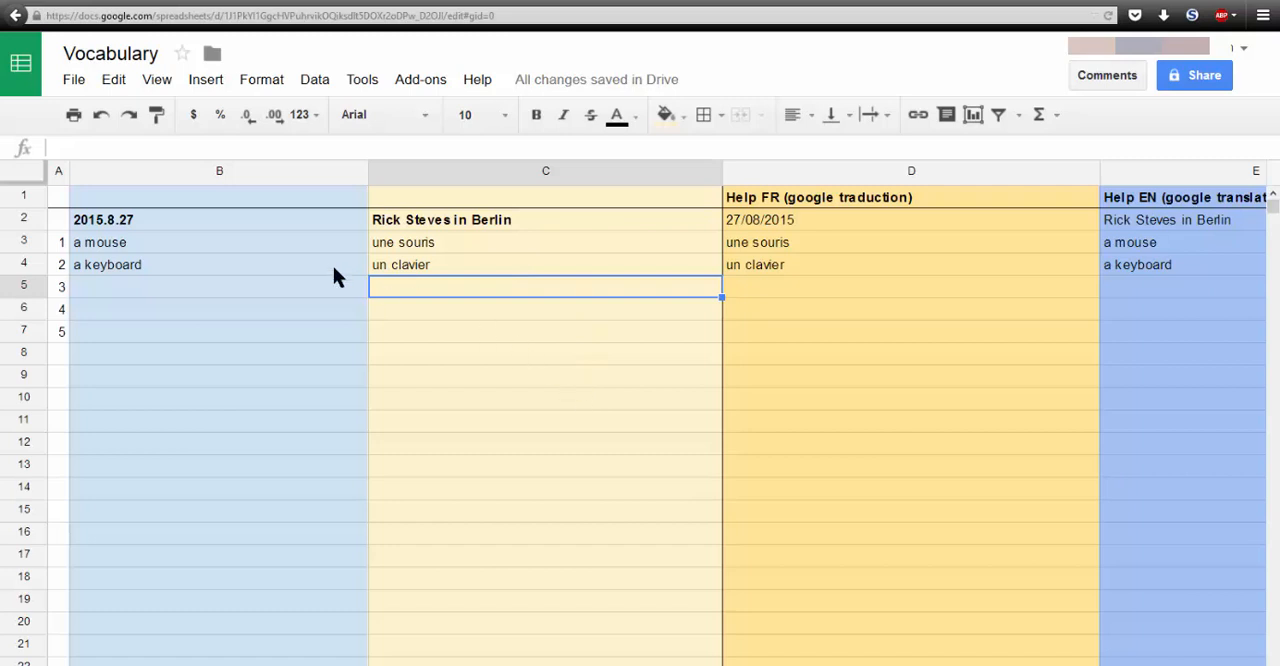
# - Examine the empty entry rows 5 to 7 in columns B and C and the translation formula in D5
pyautogui.moveTo(298, 288); pyautogui.dragTo(600, 330)
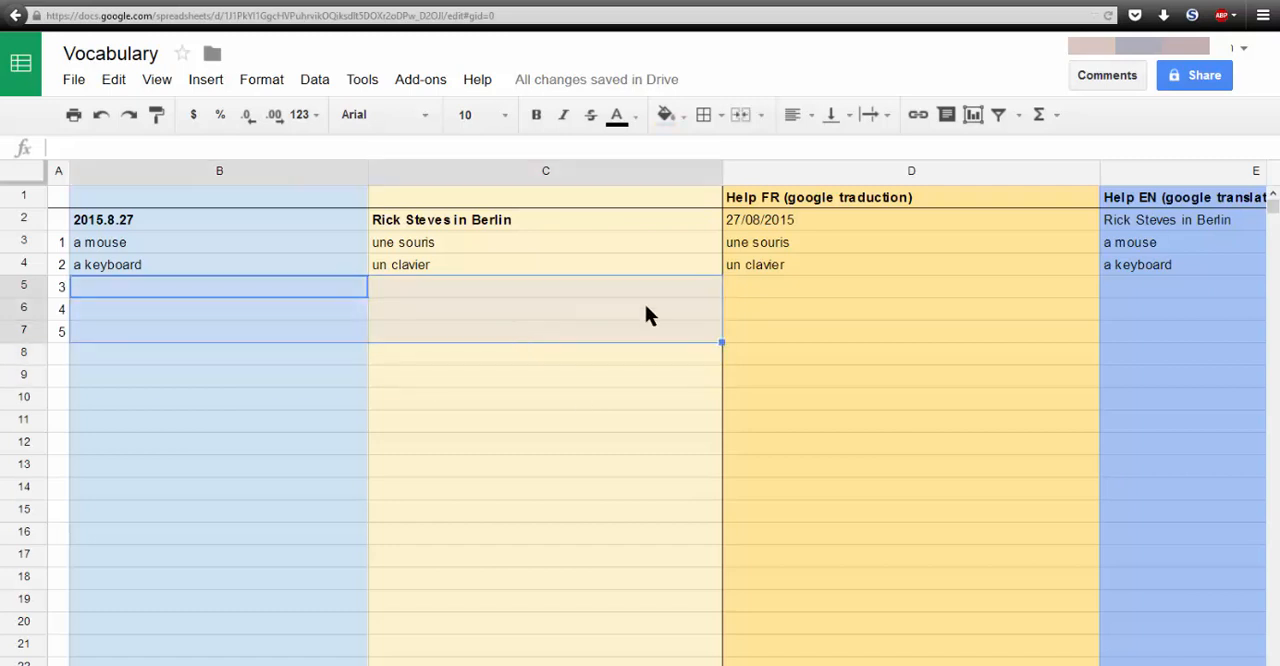
pyautogui.click(769, 289)
pyautogui.press('Left')
pyautogui.press('Left')
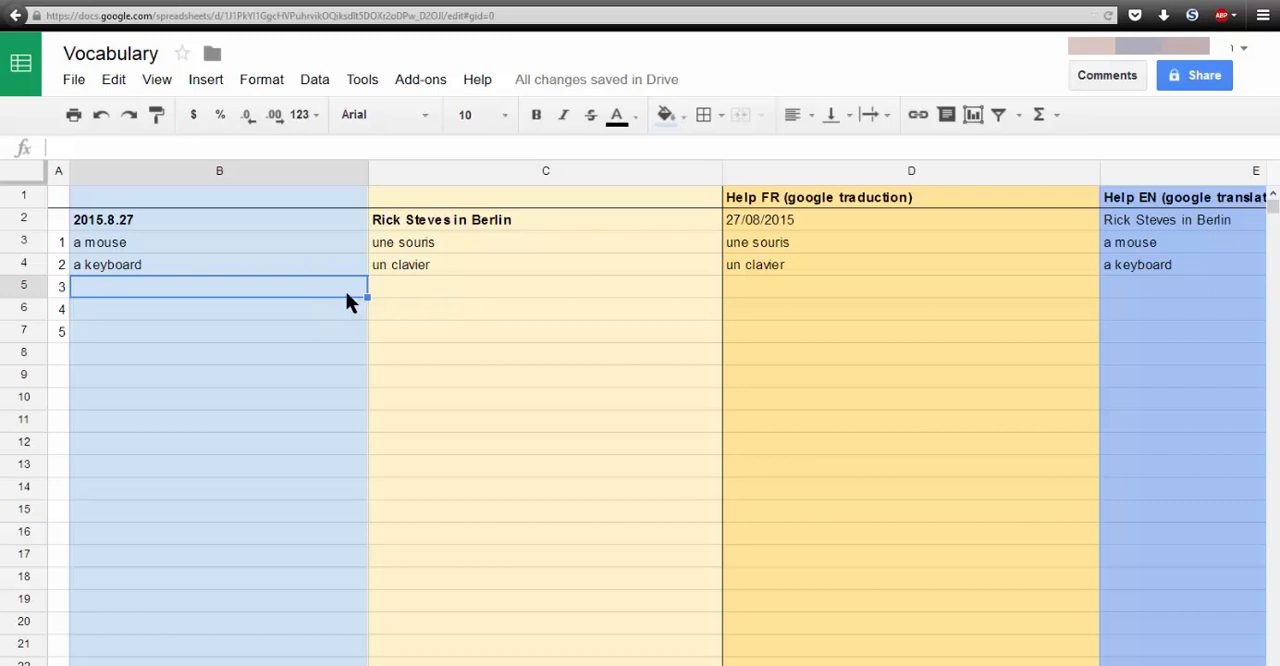
pyautogui.click(961, 292)
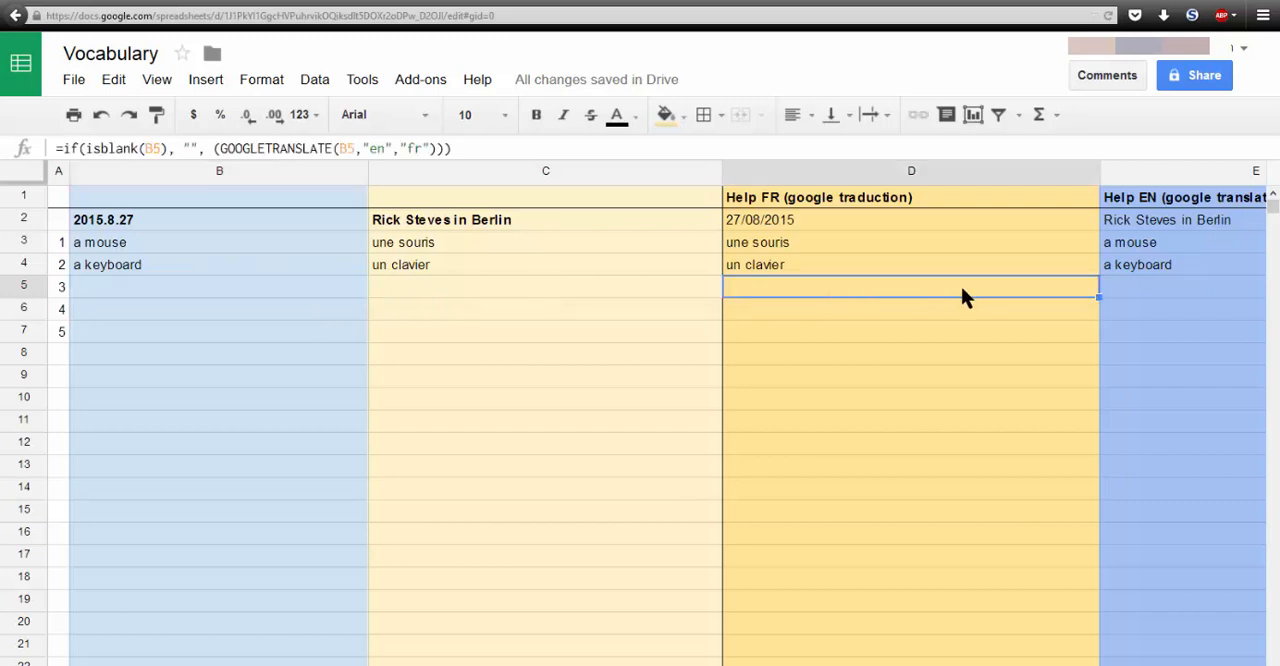
pyautogui.click(1119, 296)
pyautogui.click(97, 266)
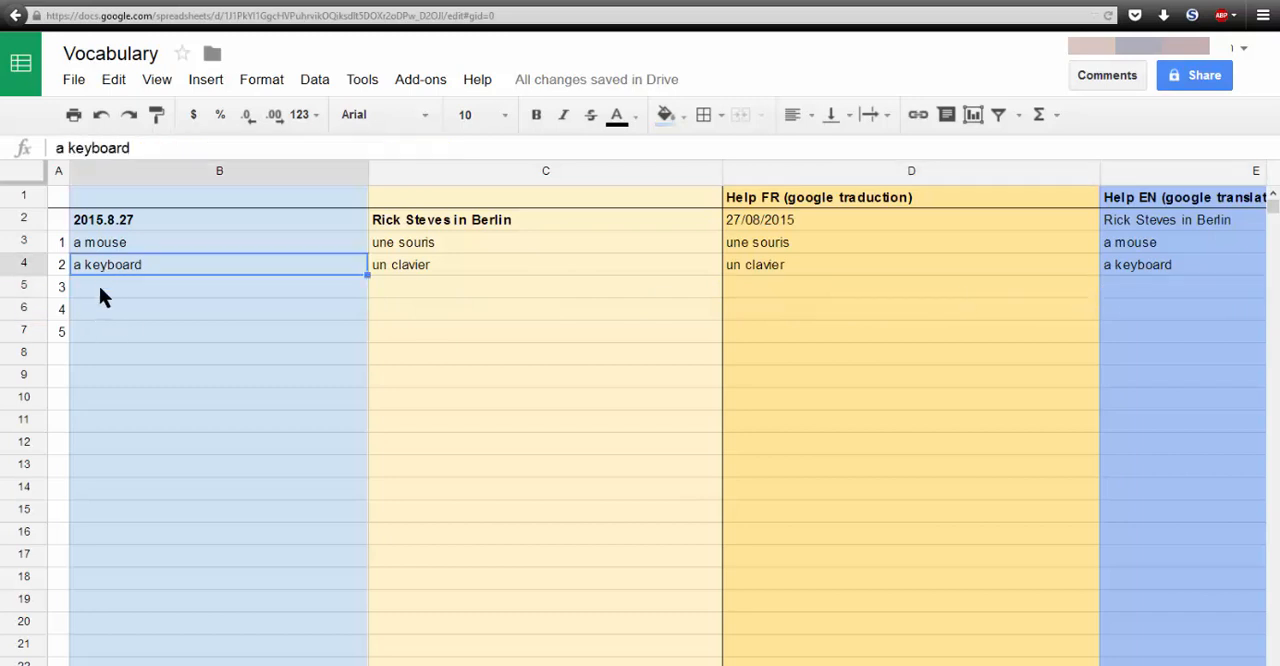
# - Test the automatic French translation with the word "jello" in cell B5 and clear the entry
pyautogui.click(98, 290)
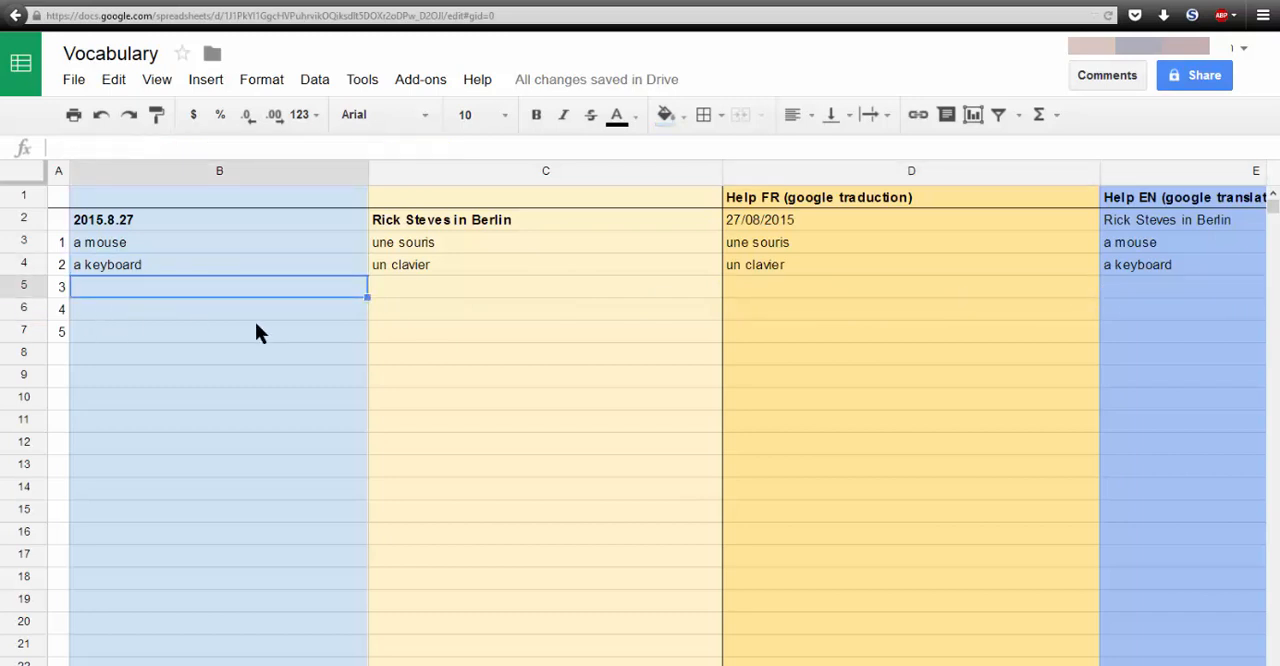
pyautogui.write('jello')
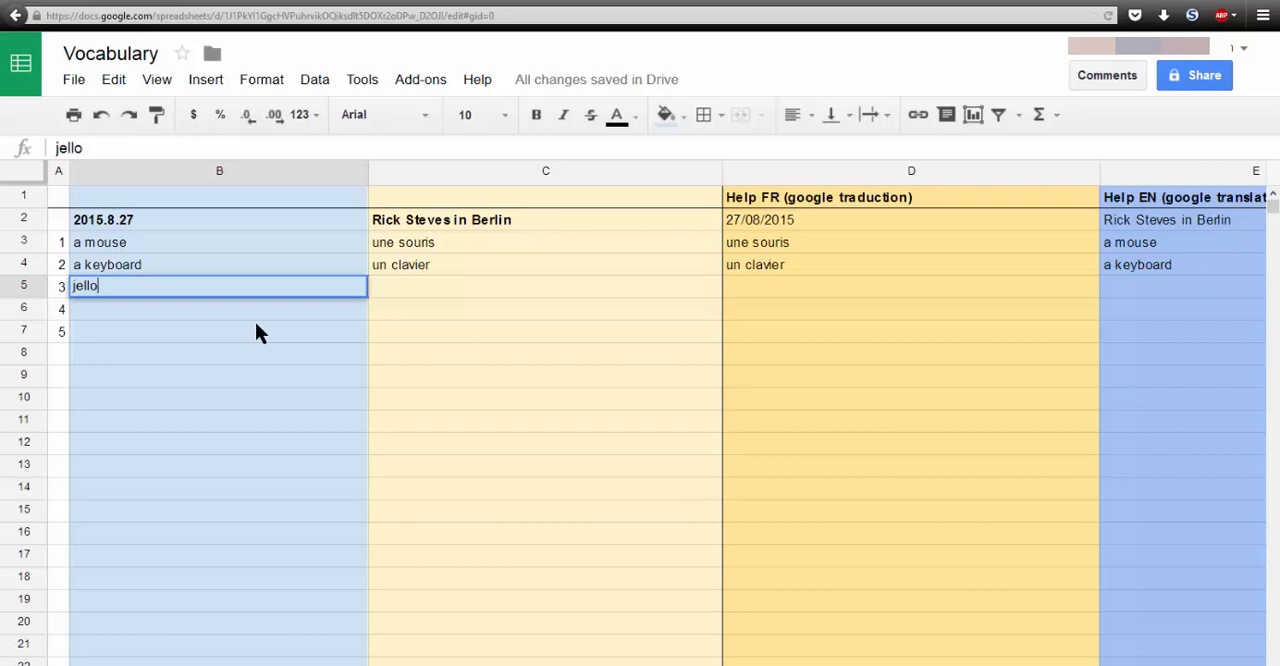
pyautogui.press('Return')
pyautogui.press('Up')
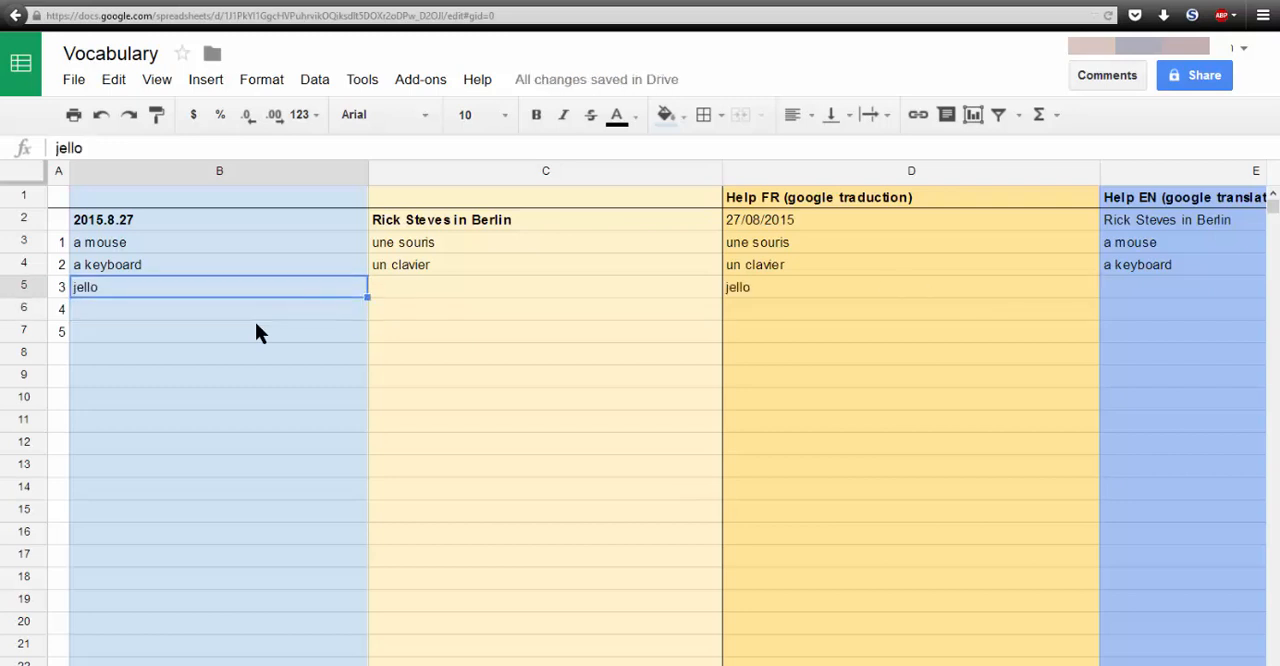
pyautogui.press('Delete')
# - On the sheet that mirrors the English words from Vocab, enter "un souris" in B3 and "un clavier" in B4
pyautogui.click(200, 664)
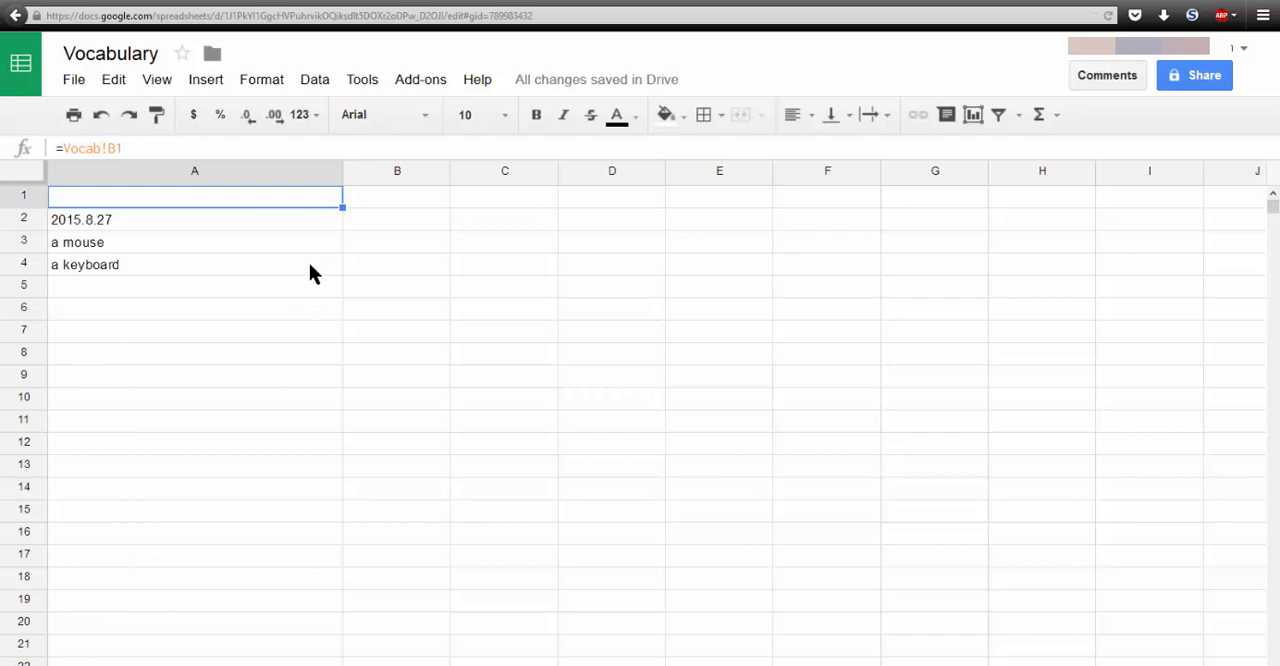
pyautogui.click(236, 170)
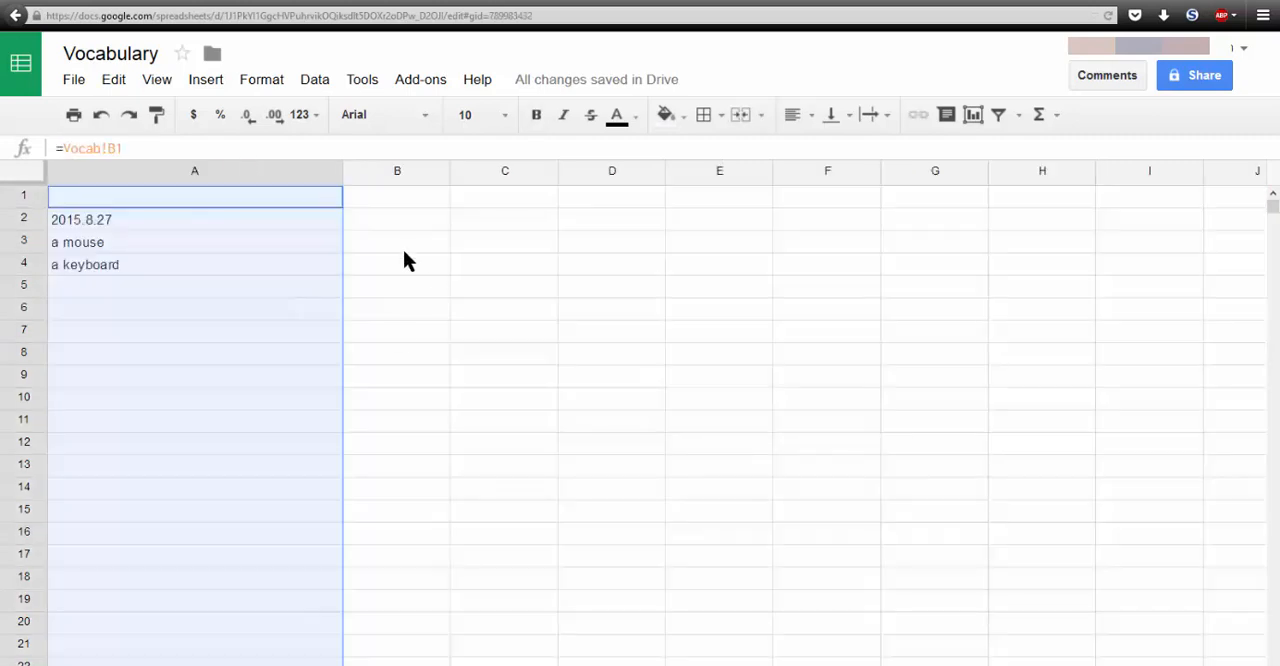
pyautogui.click(375, 230)
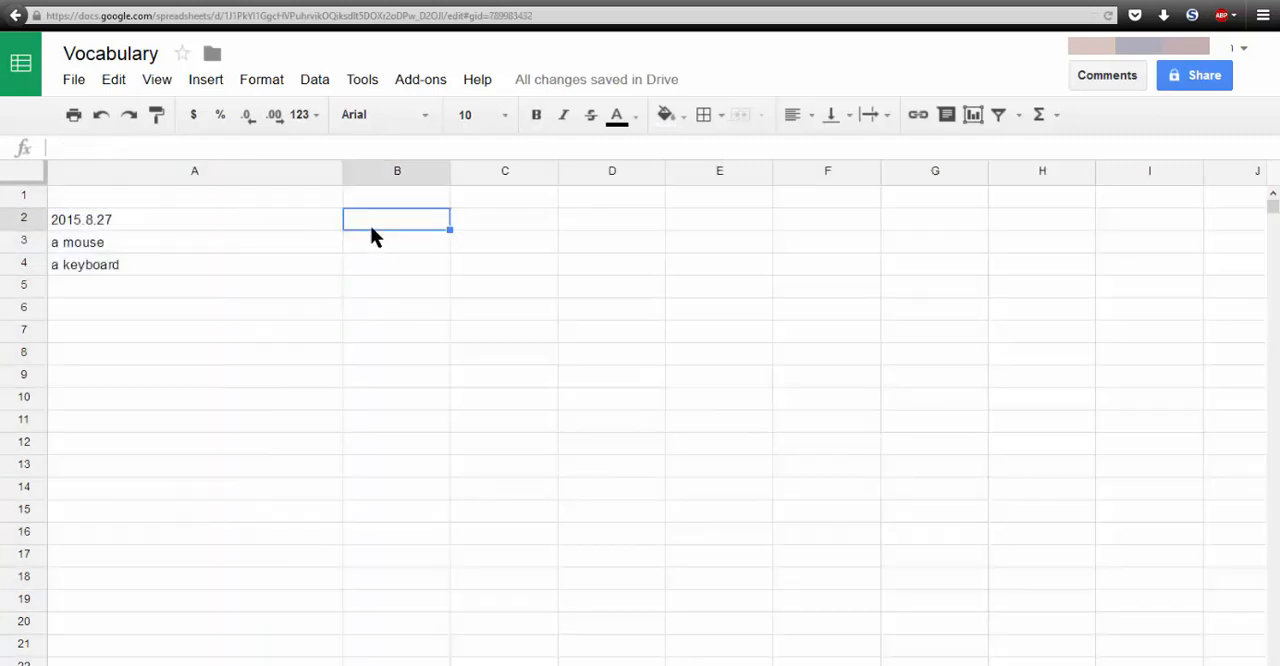
pyautogui.click(375, 251)
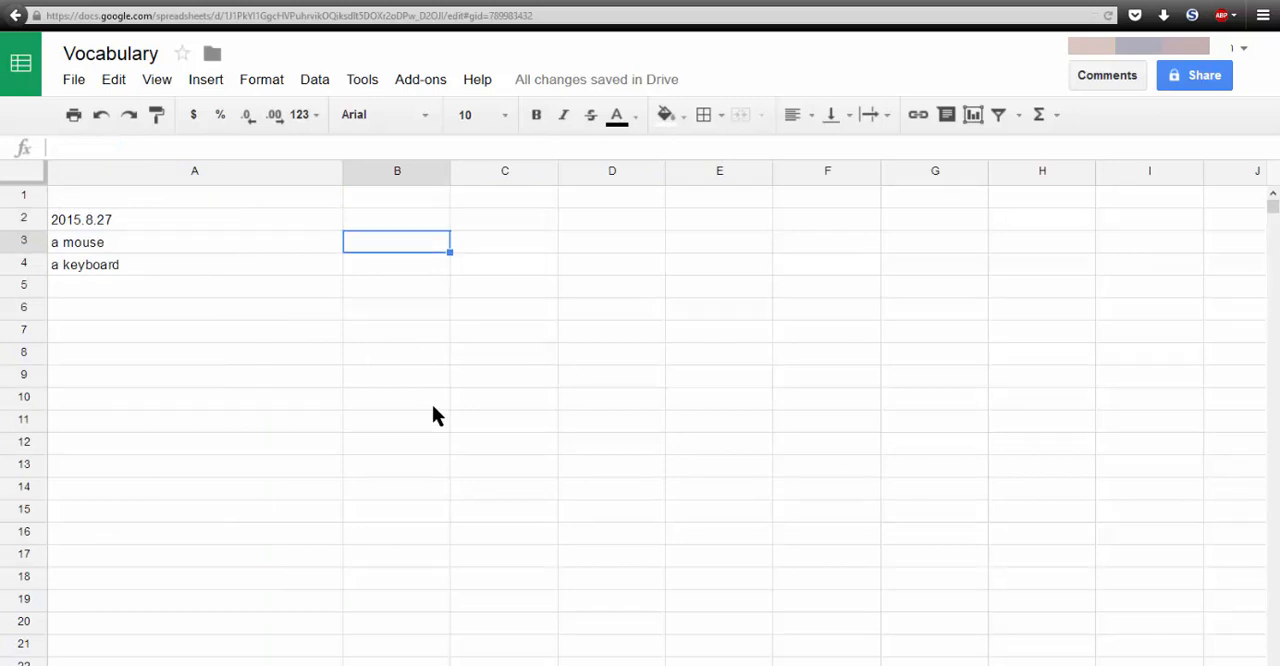
pyautogui.write('un souris')
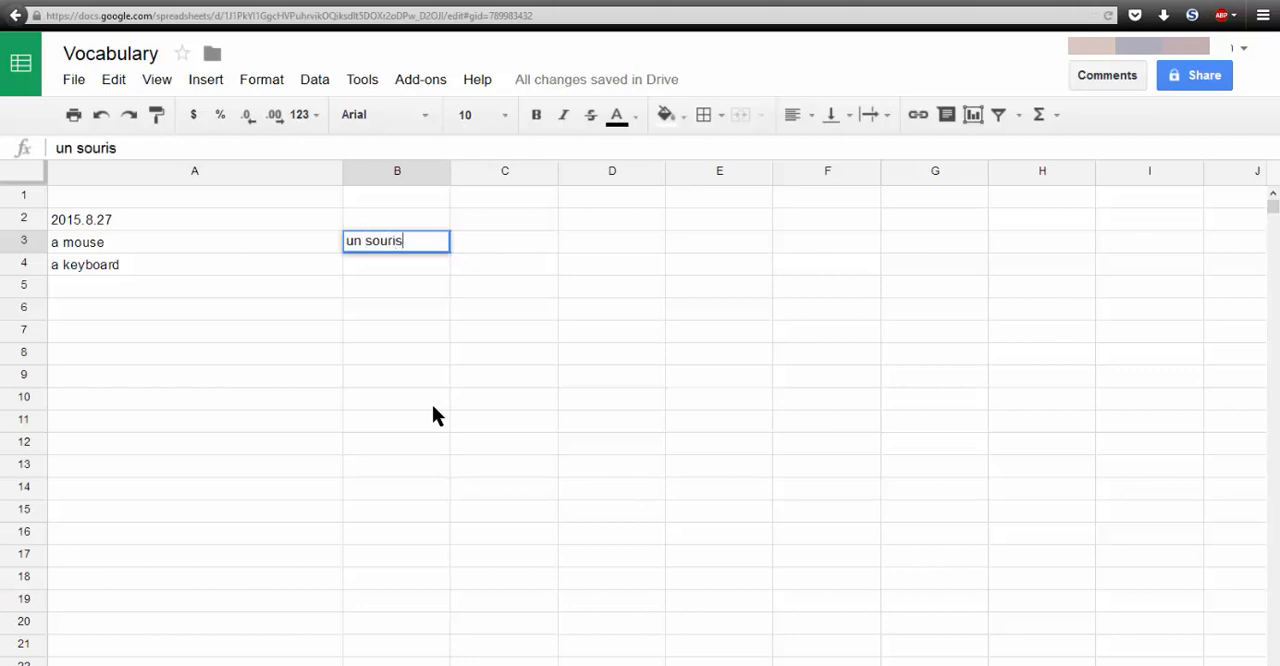
pyautogui.press('Return')
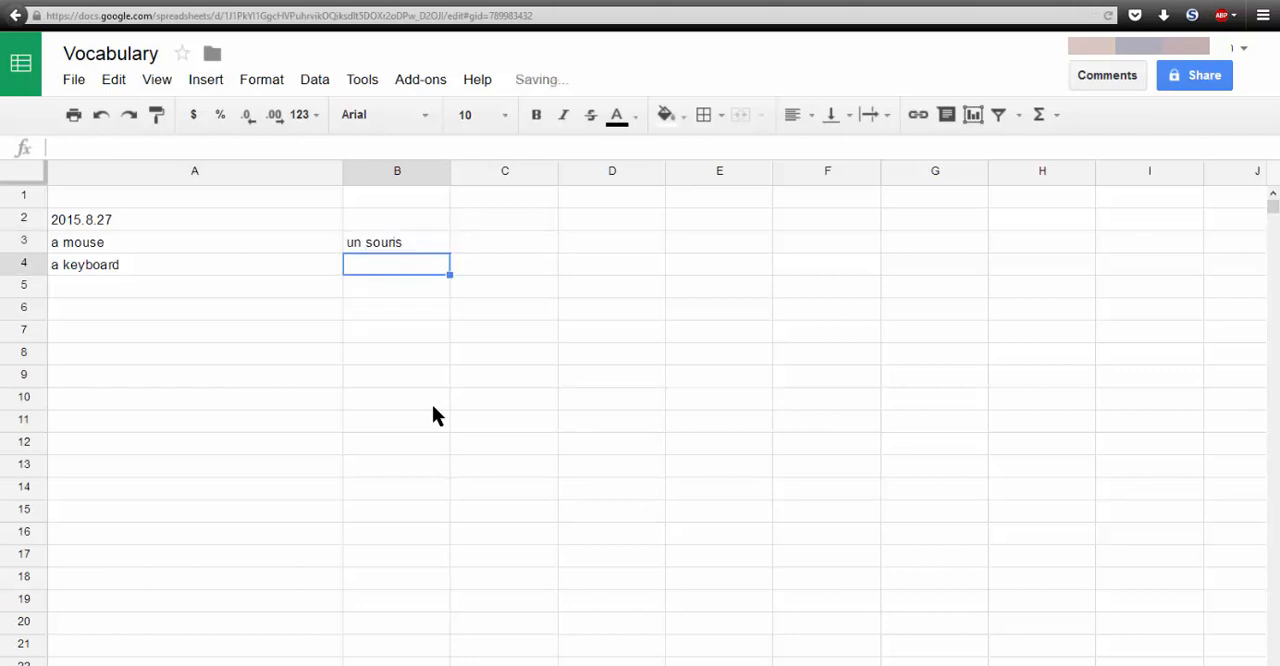
pyautogui.write('un clavier')
pyautogui.press('Return')
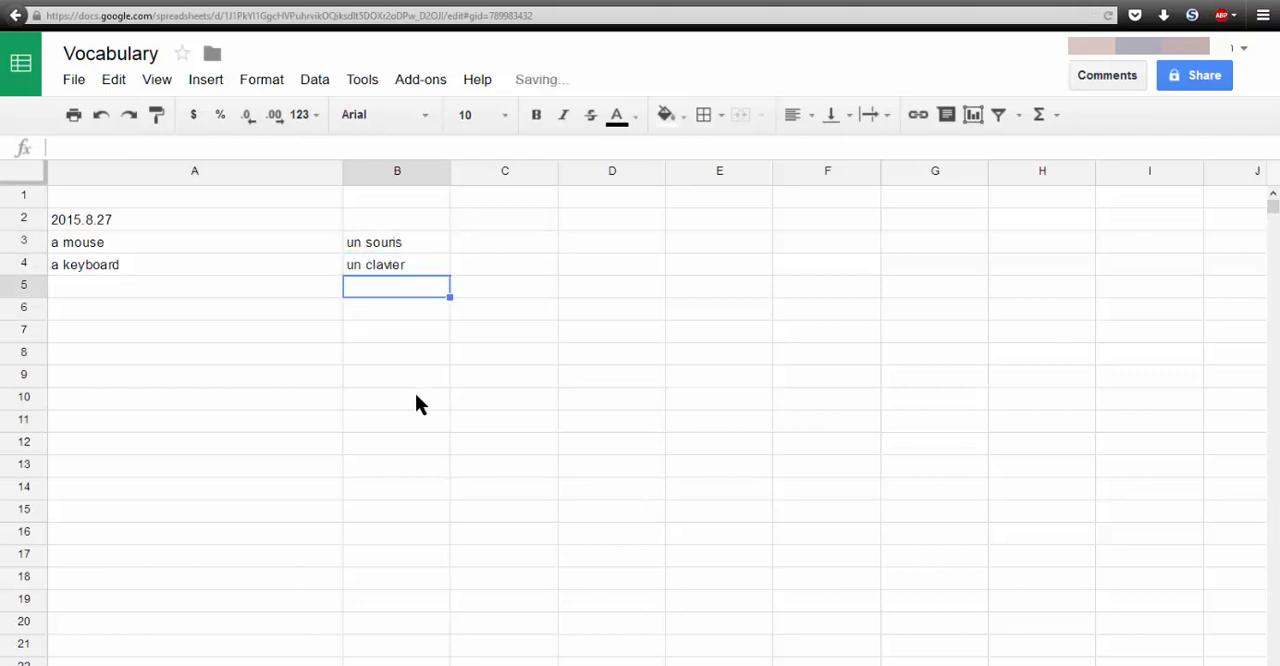
# - Correct the article of the French entry in cell B3 so it reads "une souris"
pyautogui.tripleClick(362, 243)
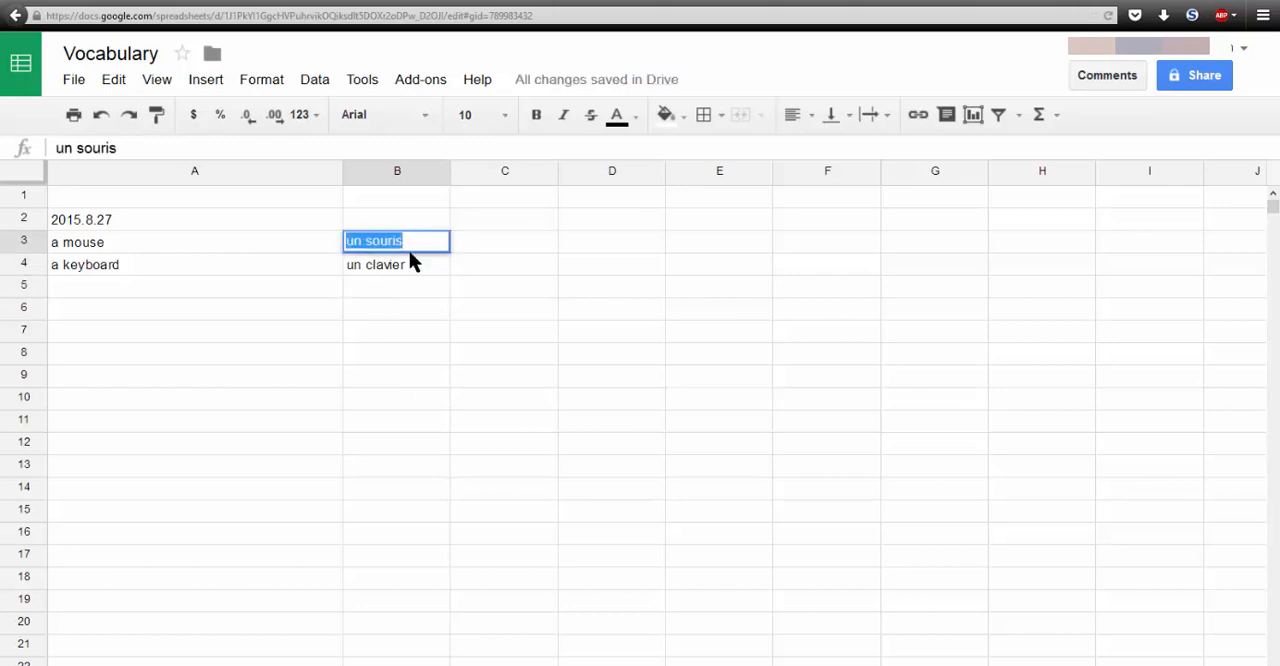
pyautogui.press('Left')
pyautogui.press('Right')
pyautogui.press('Right')
pyautogui.write('e')
pyautogui.press('Return')
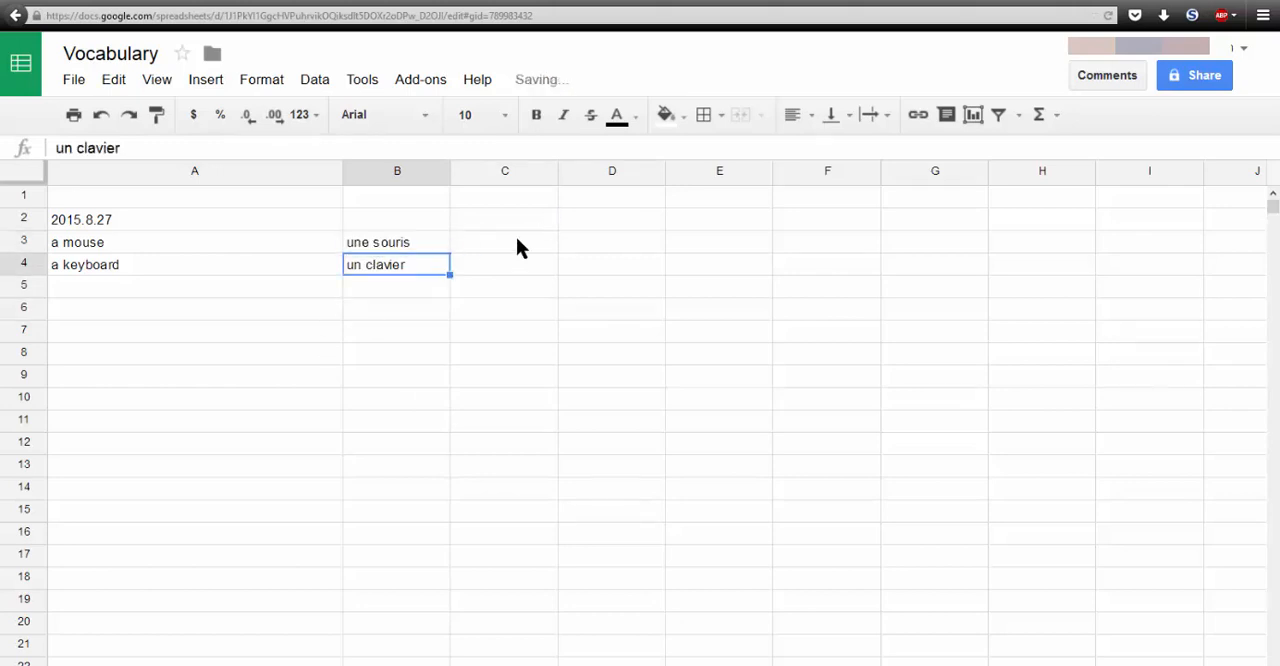
# - Undo the article correction in cell B3 and write the corrected form "UNE souris" in C3 instead
pyautogui.click(516, 240)
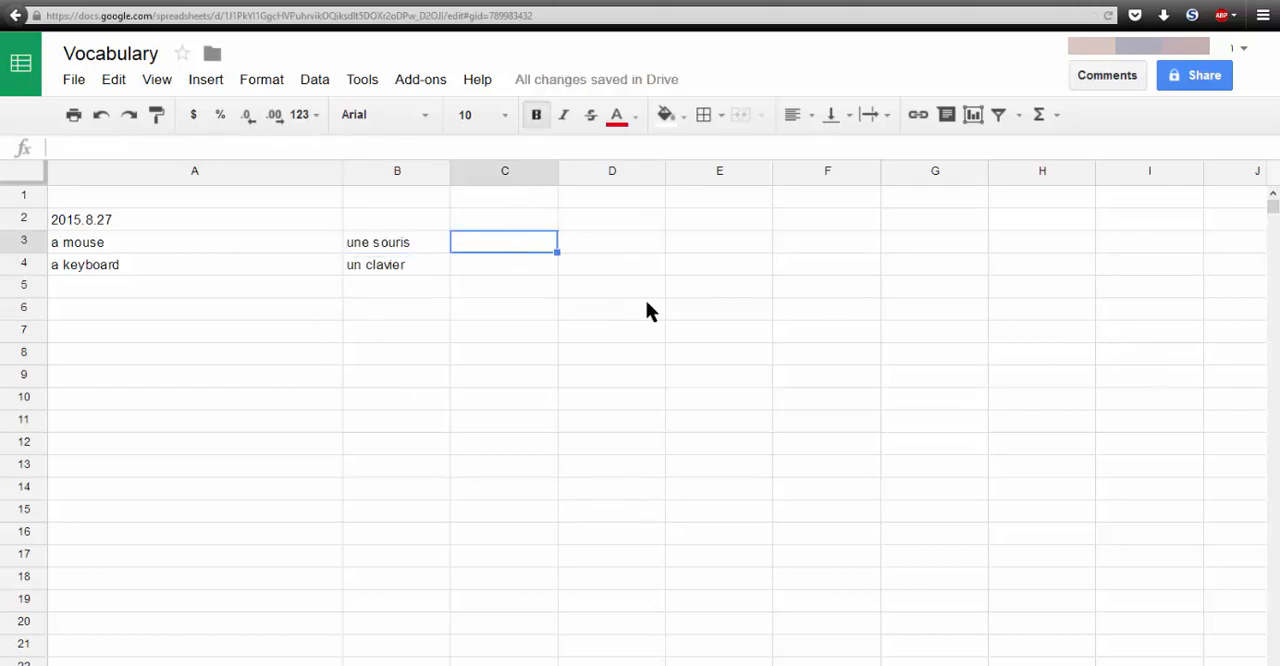
pyautogui.hotkey('ctrl', 'z')
pyautogui.press('Right')
pyautogui.write('UNE souris')
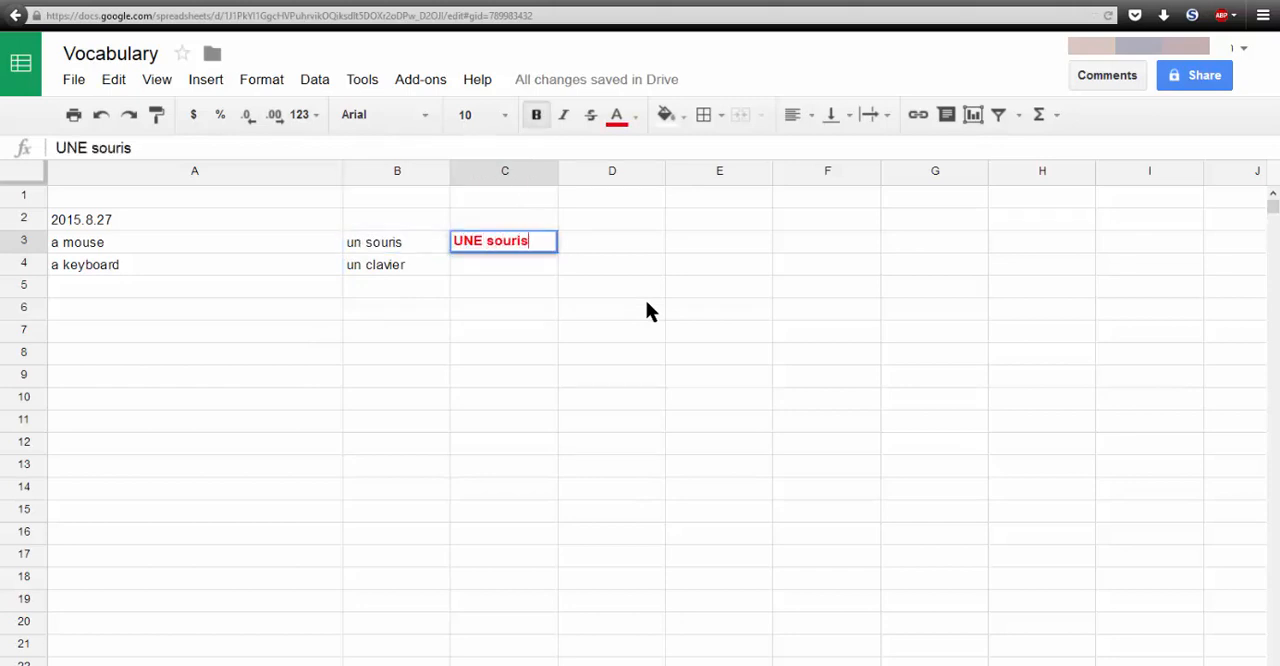
pyautogui.press('Return')
# - On the practice sheet listing the French words, enter "a mouse" in B3 and "a keyboard" in B4
pyautogui.click(424, 665)
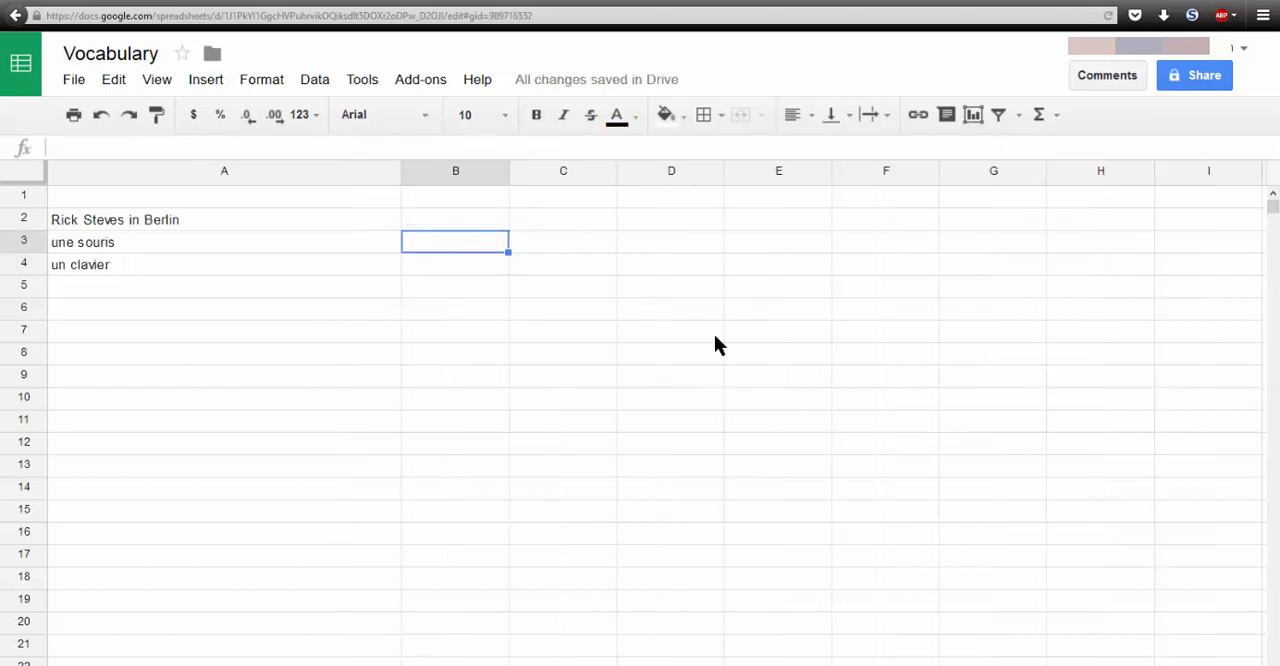
pyautogui.write('a mouse')
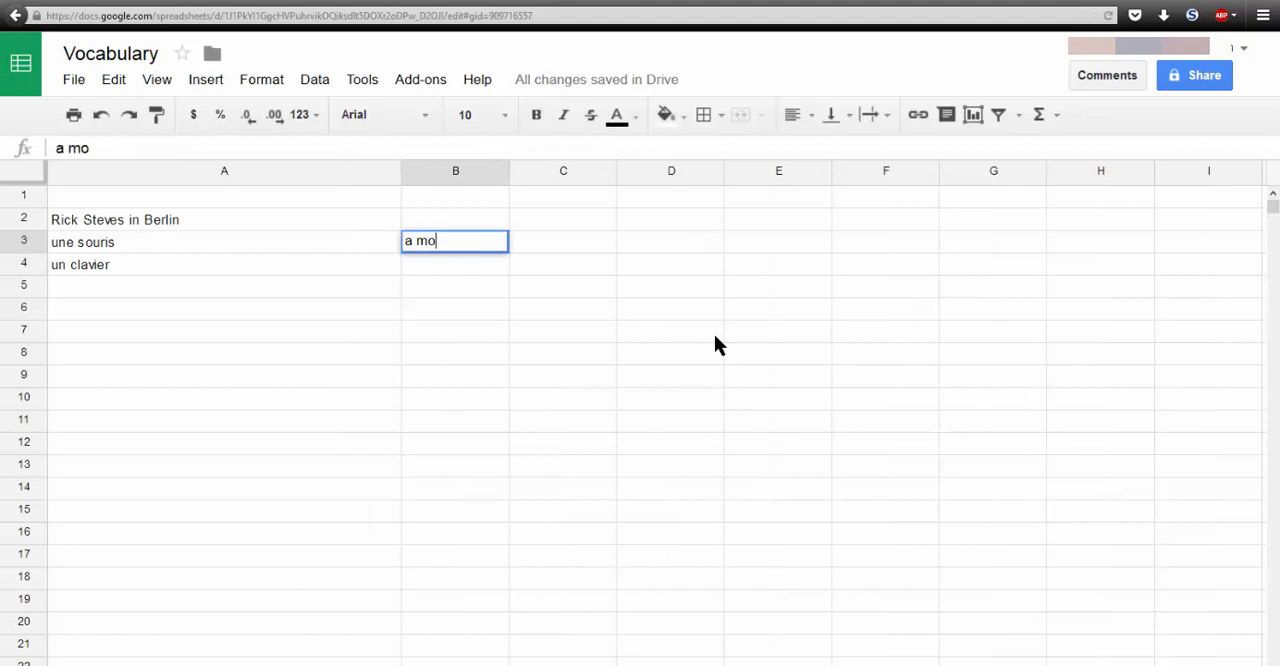
pyautogui.press('Return')
pyautogui.write('a keyboard')
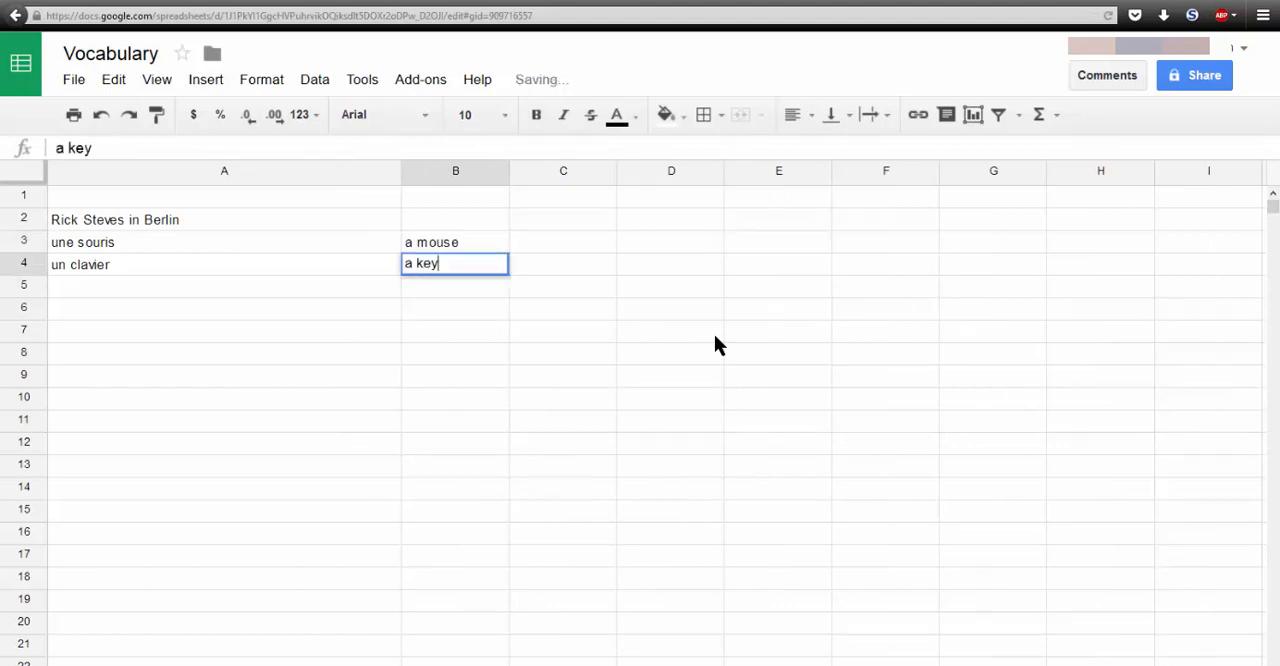
pyautogui.press('Return')
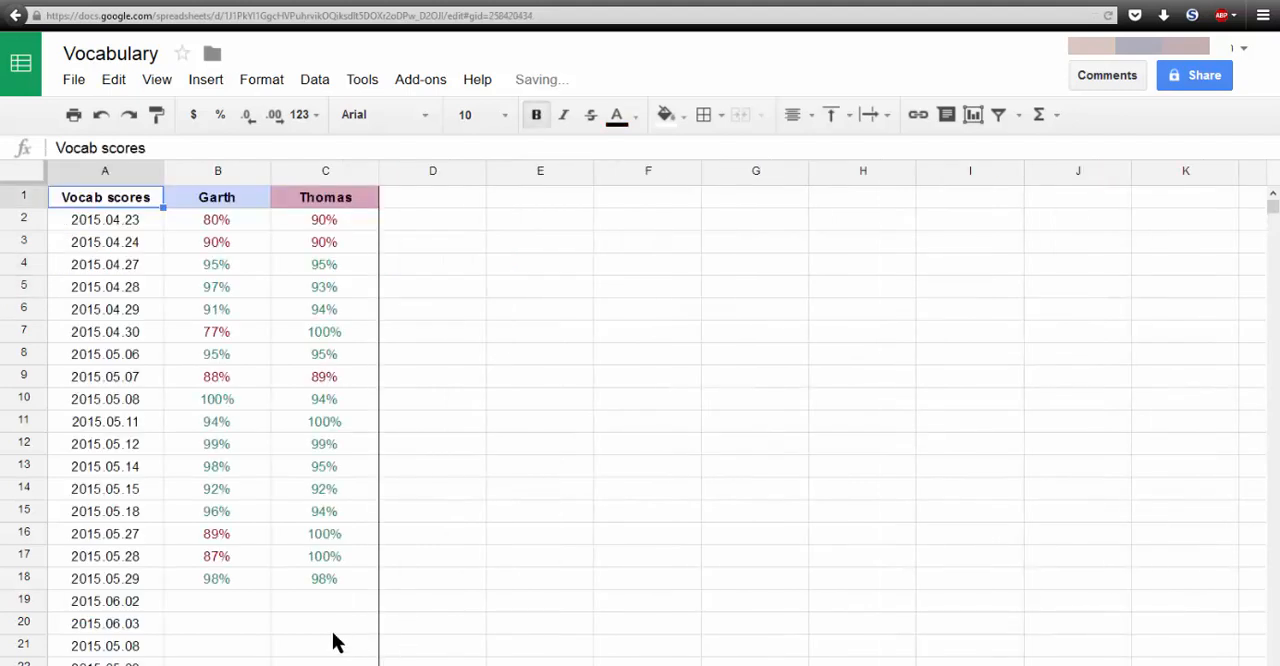
# - On the scores sheet, record 50% in B19 and 100% in C19 for 2015.06.02 and check the total scores below the dates
pyautogui.scroll(-4, 220, 400)
pyautogui.click(220, 334)
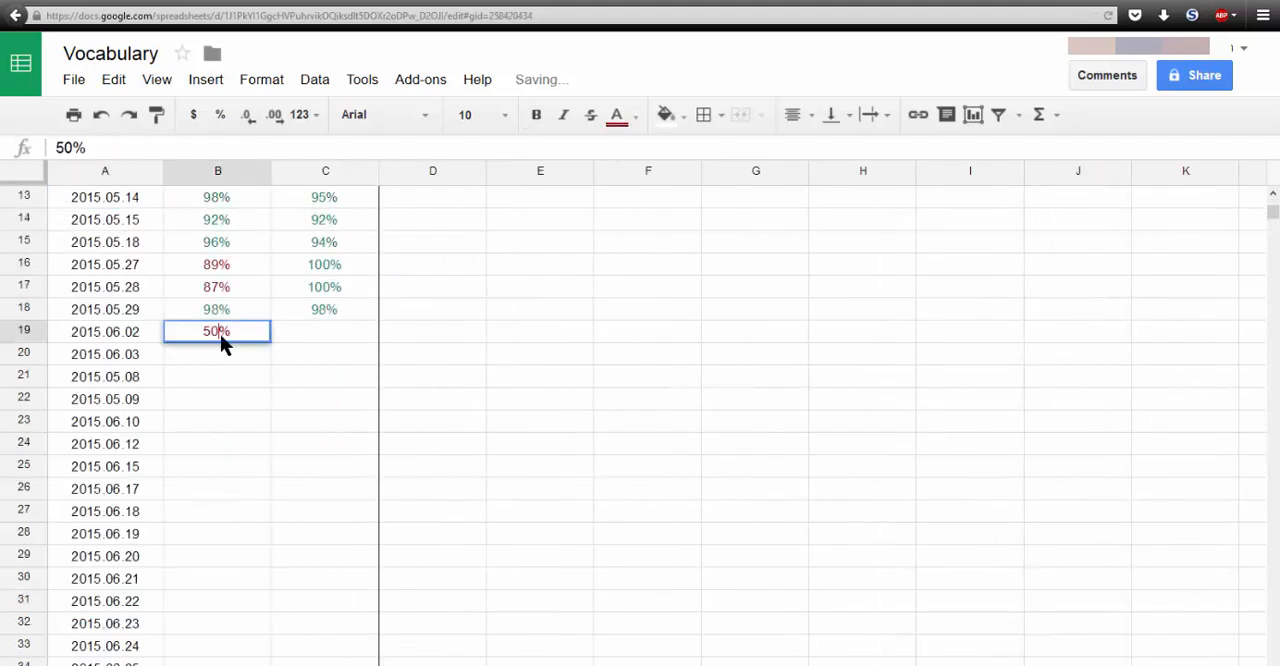
pyautogui.press('Down')
pyautogui.press('Up')
pyautogui.press('Right')
pyautogui.write('100')
pyautogui.press('Return')
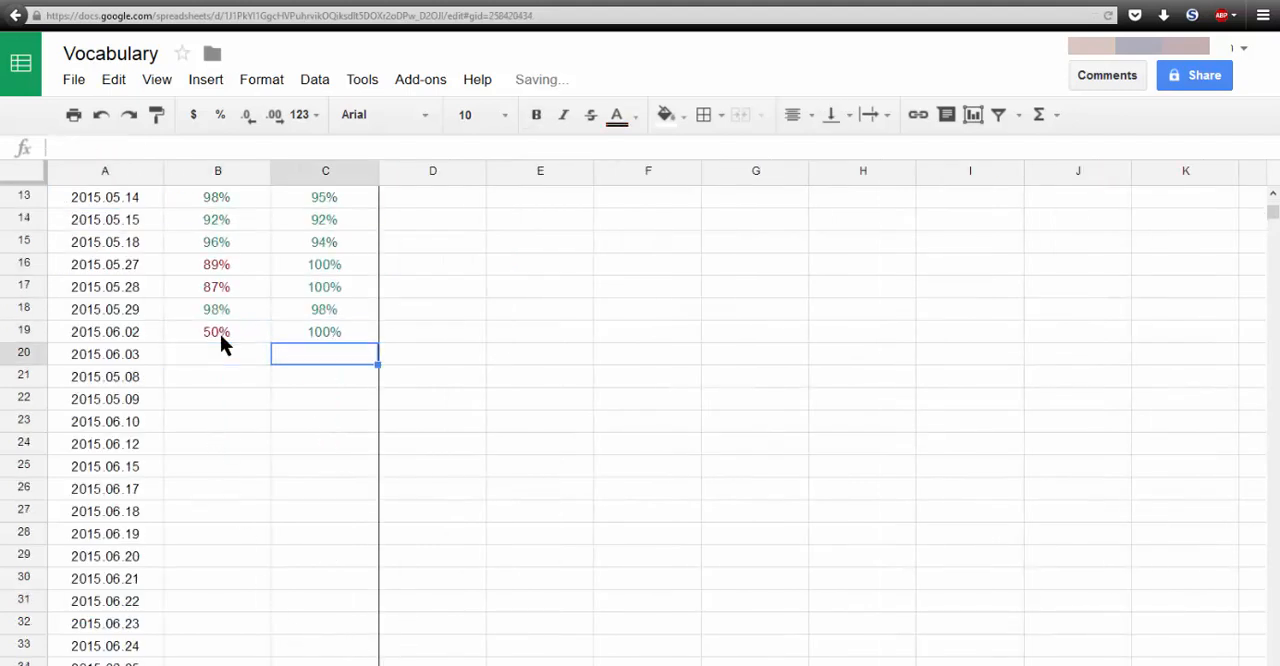
pyautogui.scroll(4, 240, 285)
pyautogui.scroll(-9, 242, 298)
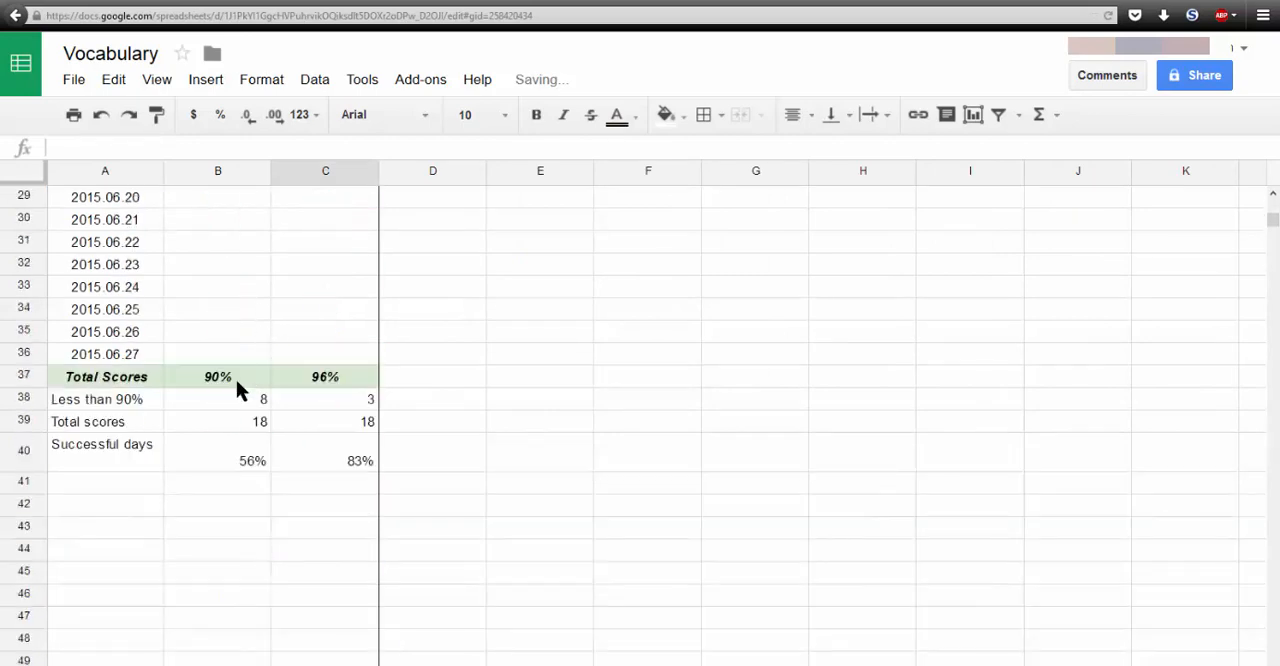
pyautogui.click(236, 379)
pyautogui.scroll(9, 263, 414)
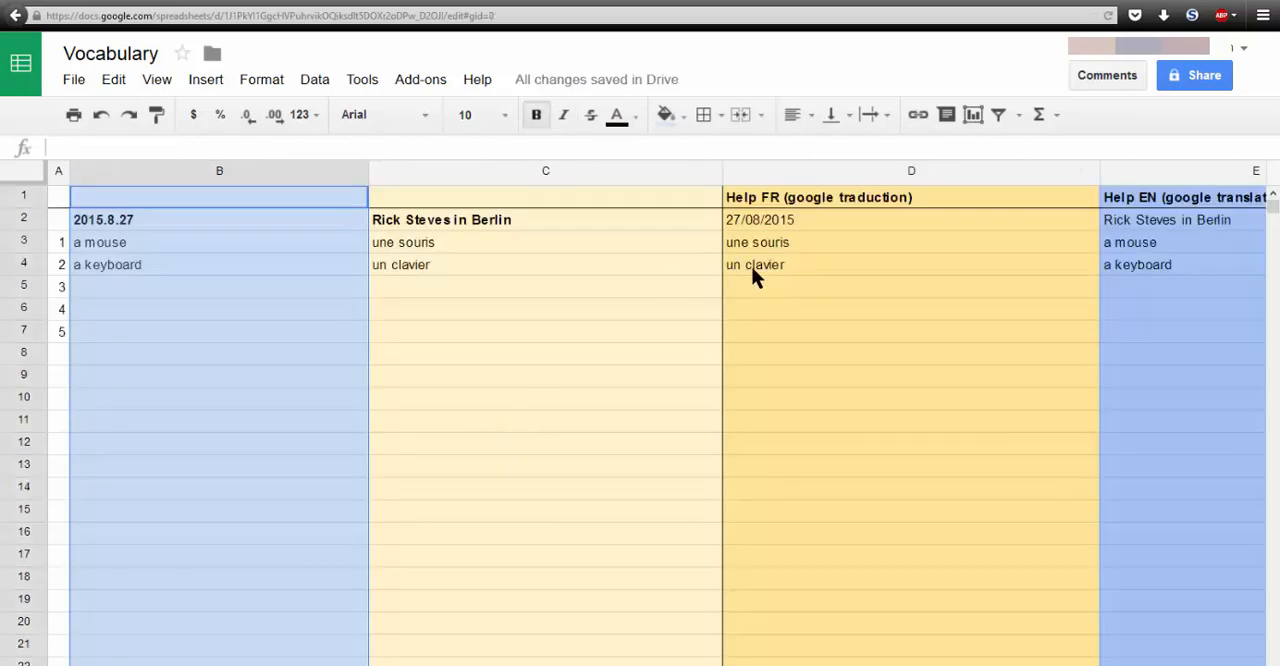
# - Back on the Vocab sheet, examine the blank check and the GOOGLETRANSLATE part of the formula in D5
pyautogui.click(757, 286)
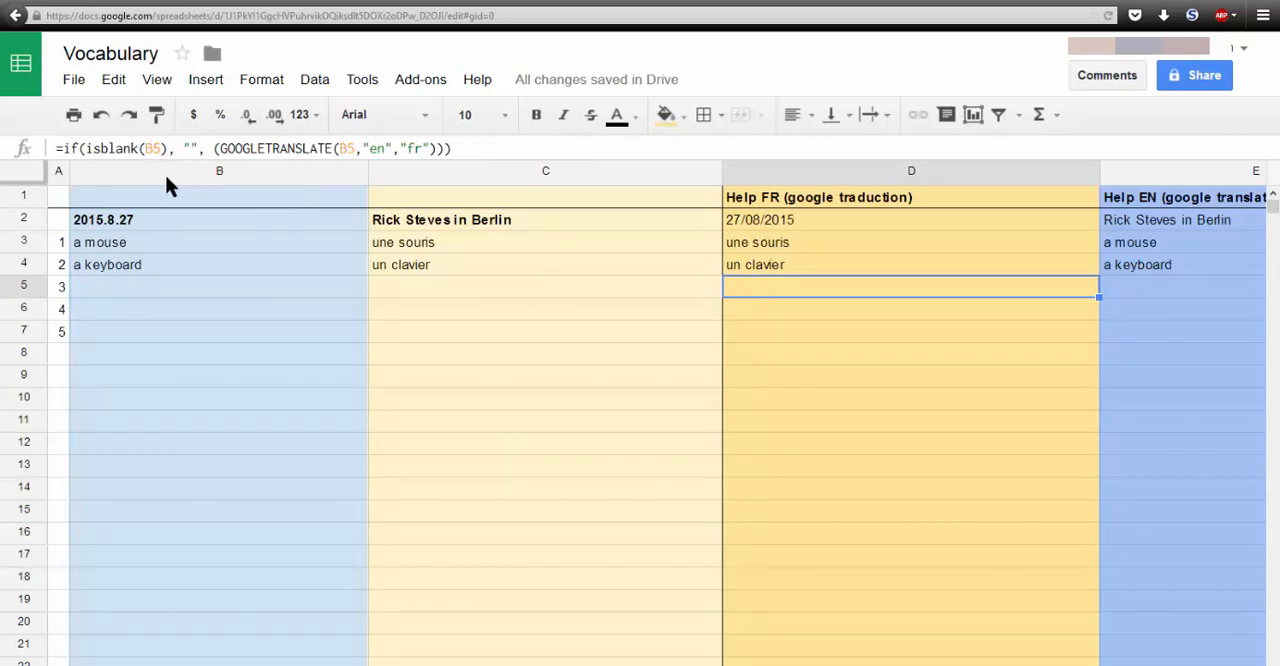
pyautogui.click(76, 147)
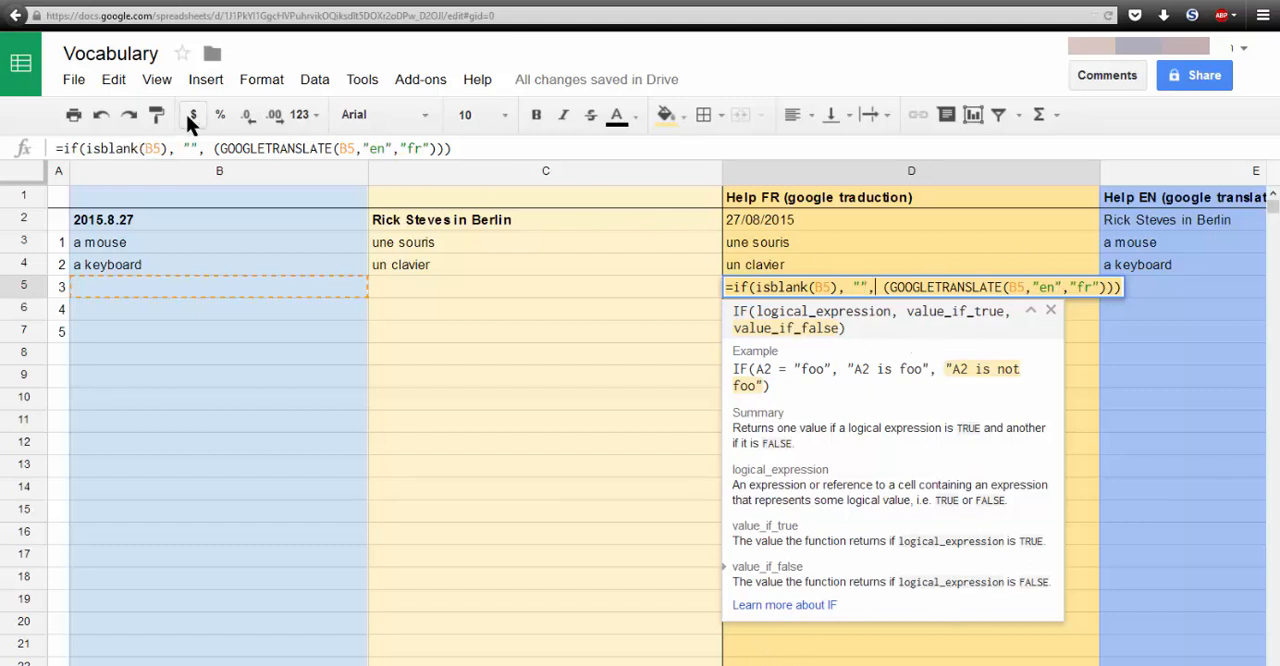
pyautogui.moveTo(213, 148); pyautogui.dragTo(507, 145)
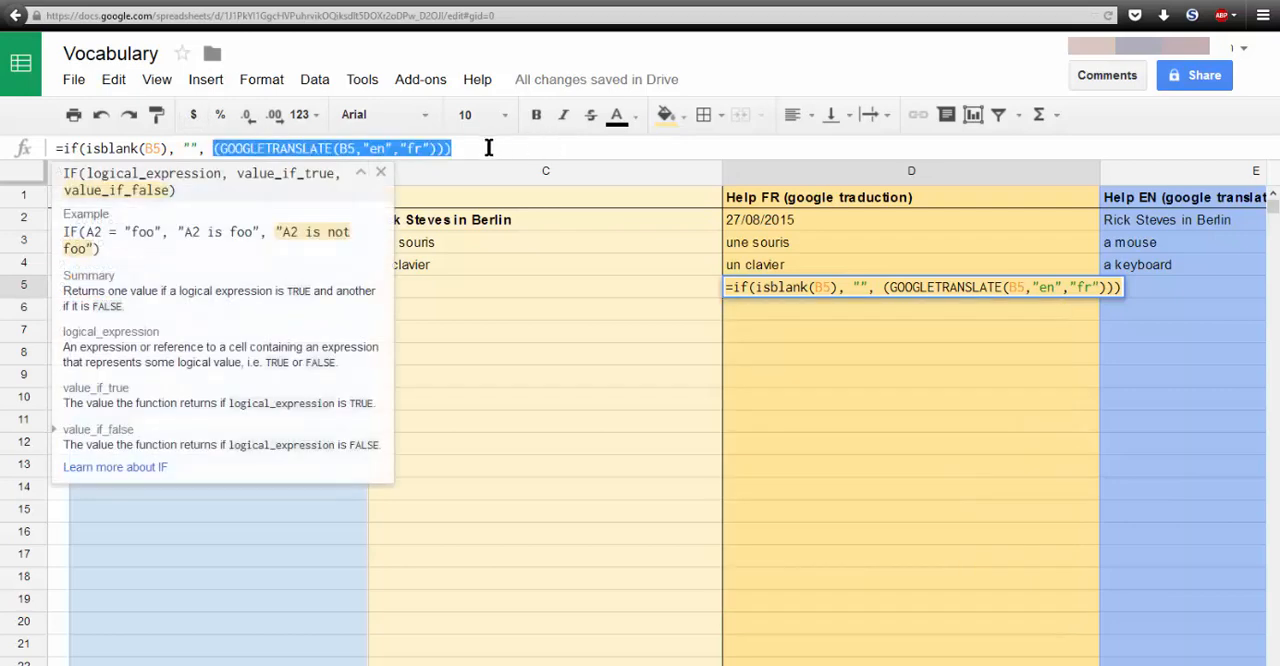
pyautogui.click(488, 147)
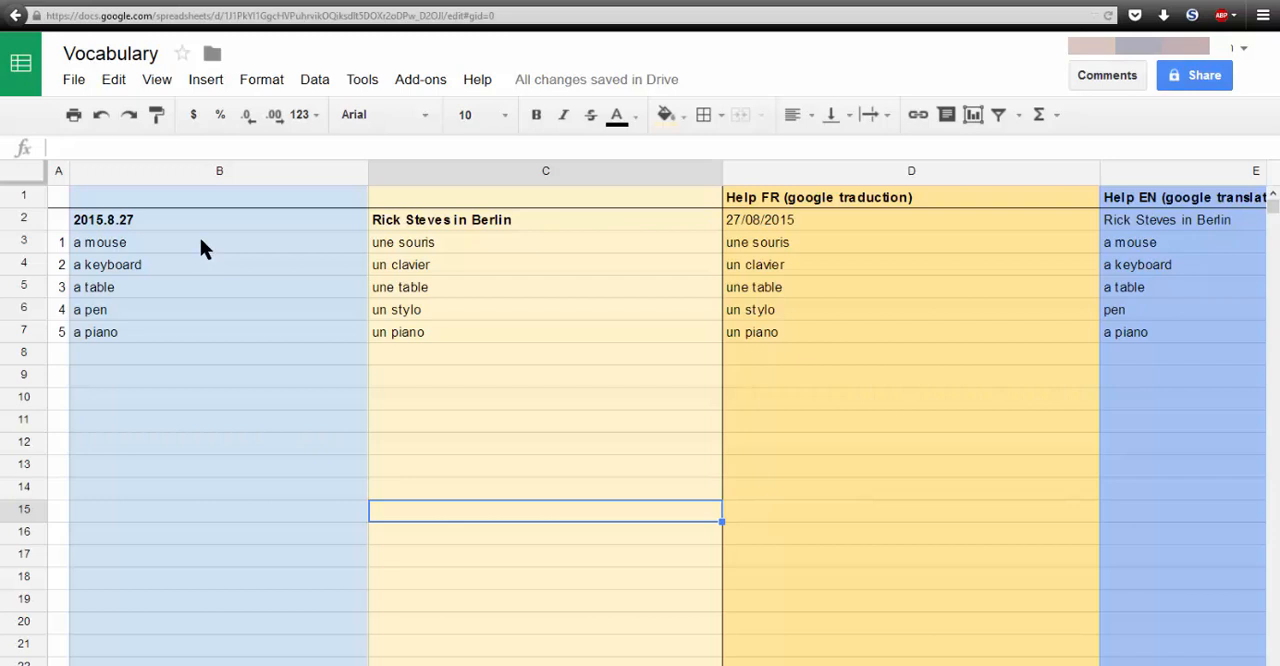
# - Copy the English-French word pairs in B3:C7 and paste them into the empty Notepad text document
pyautogui.moveTo(200, 240); pyautogui.dragTo(481, 332)
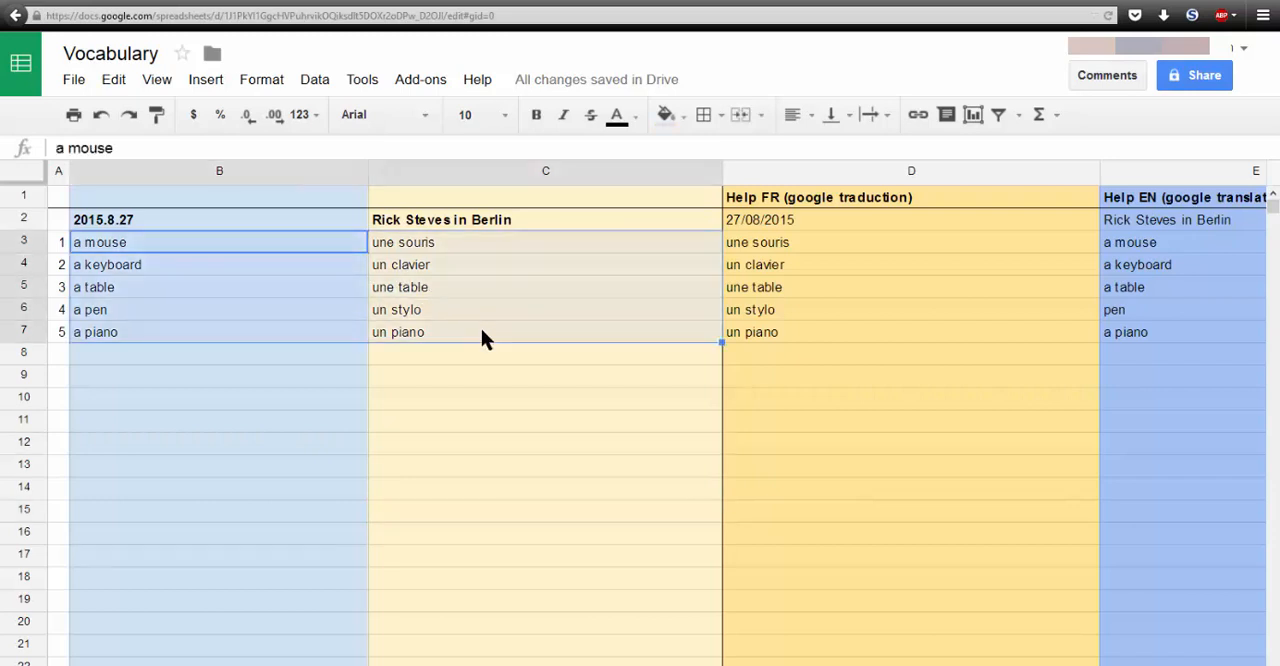
pyautogui.hotkey('ctrl', 'c')
pyautogui.click(483, 352)
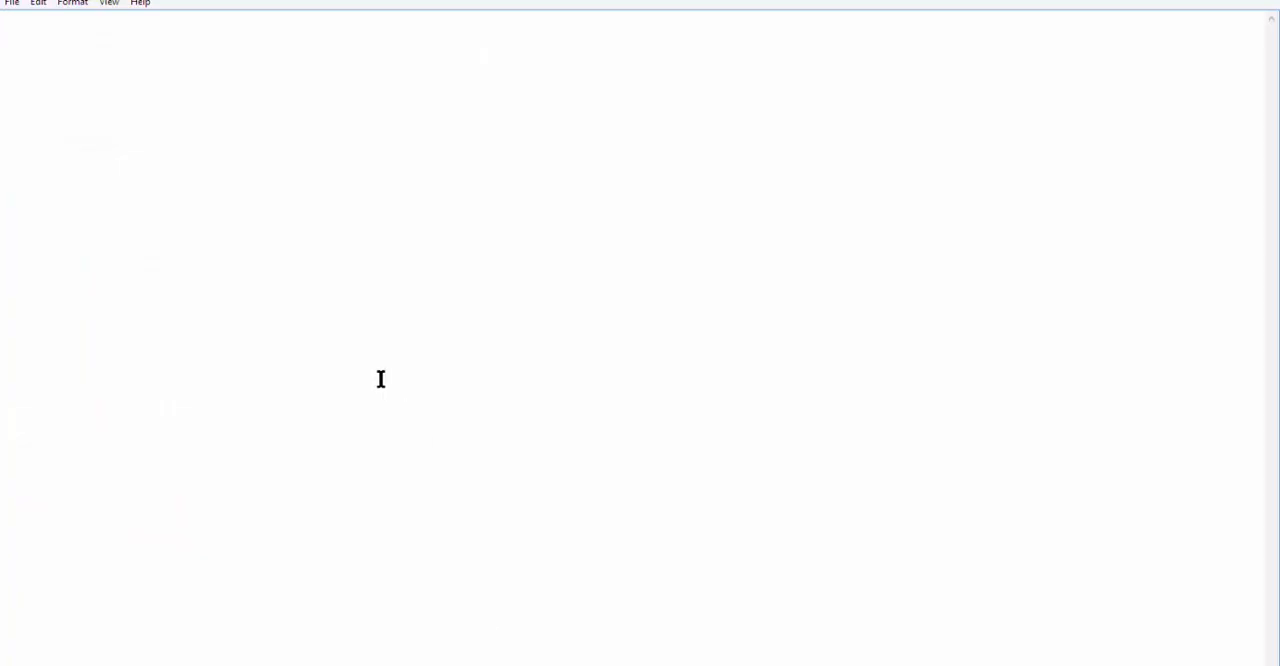
pyautogui.hotkey('ctrl', 'v')
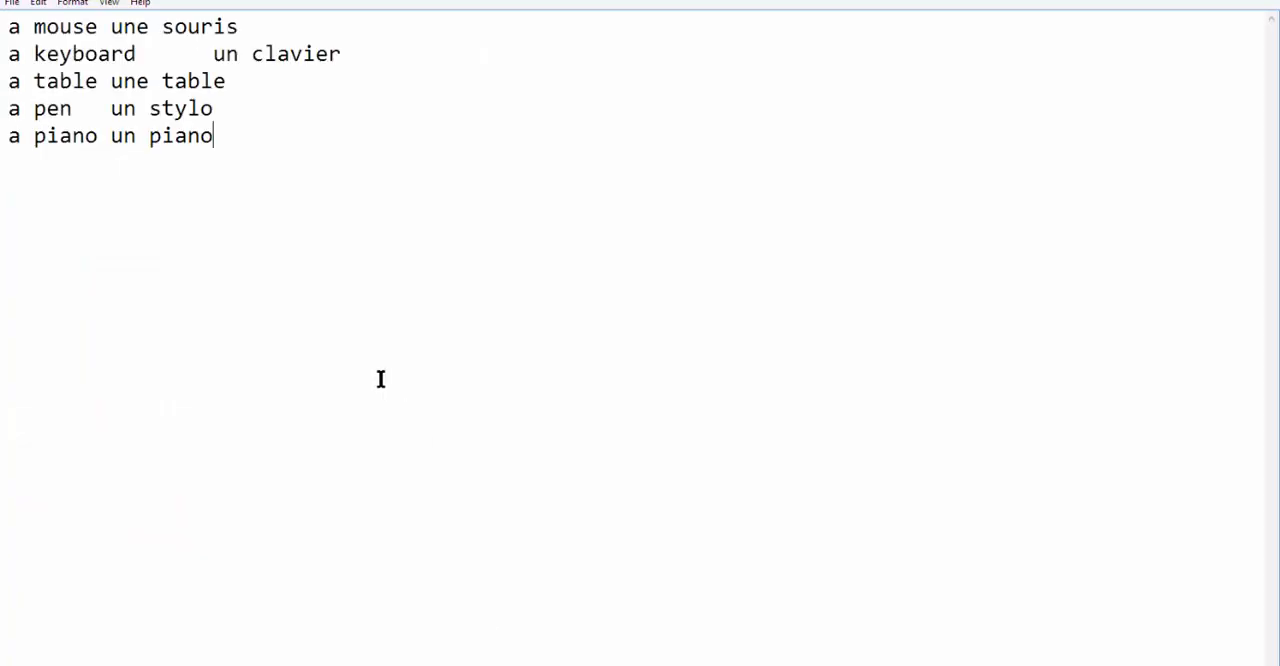
pyautogui.click(12, 3)
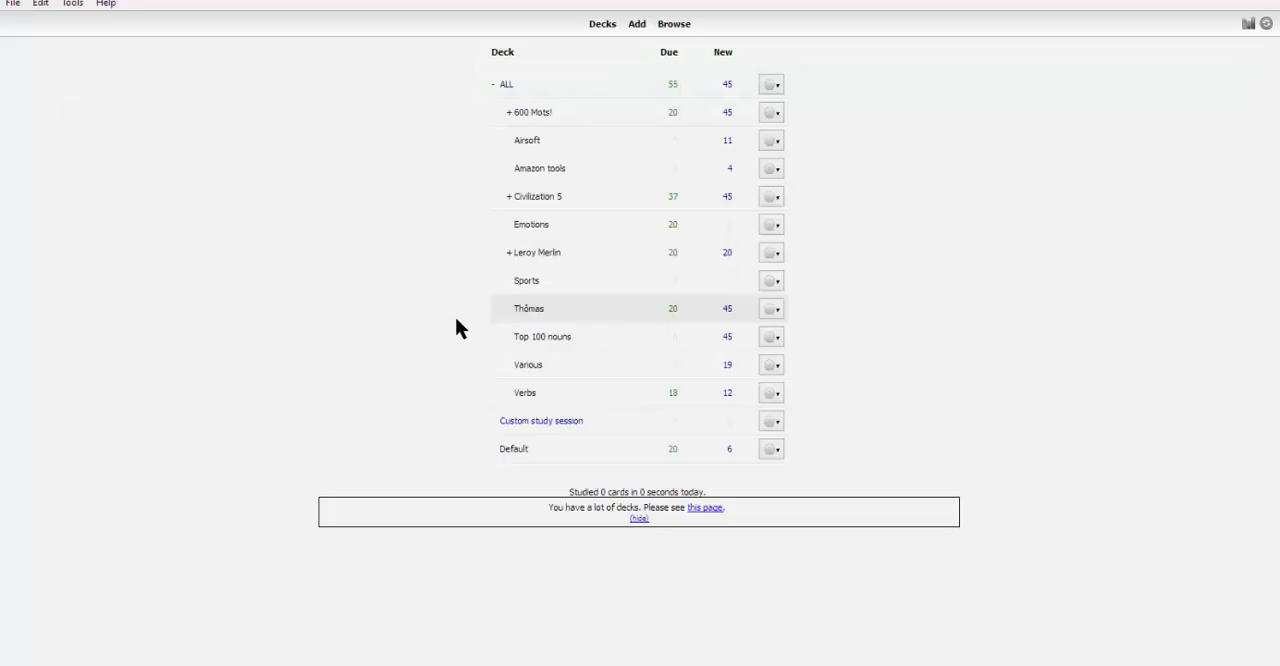
# - Switch to Anki and open the file "vocab import.txt" from F:\texts for import
pyautogui.click(11, 4)
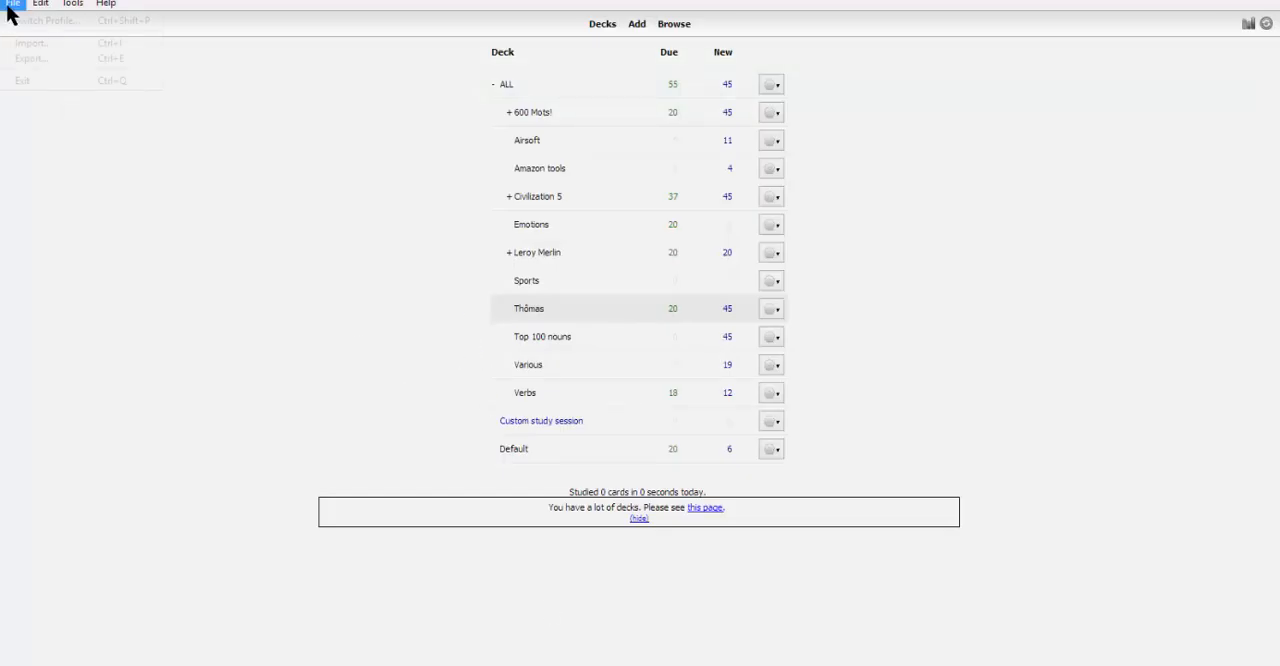
pyautogui.click(30, 44)
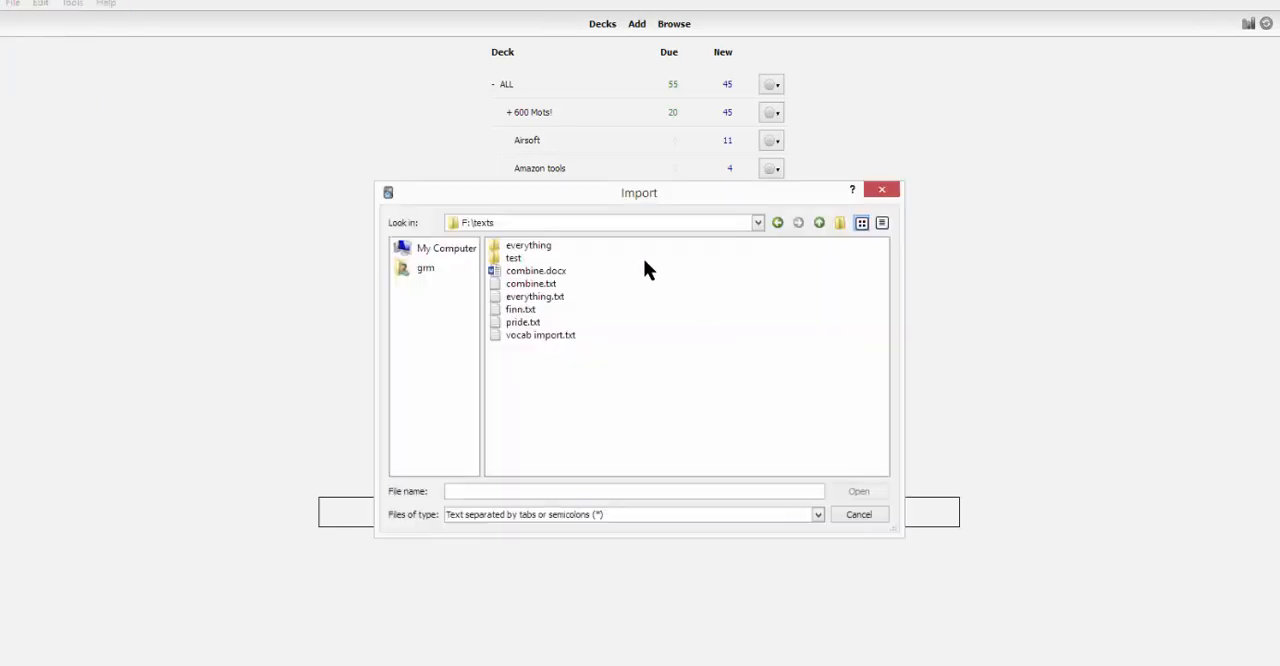
pyautogui.click(540, 335)
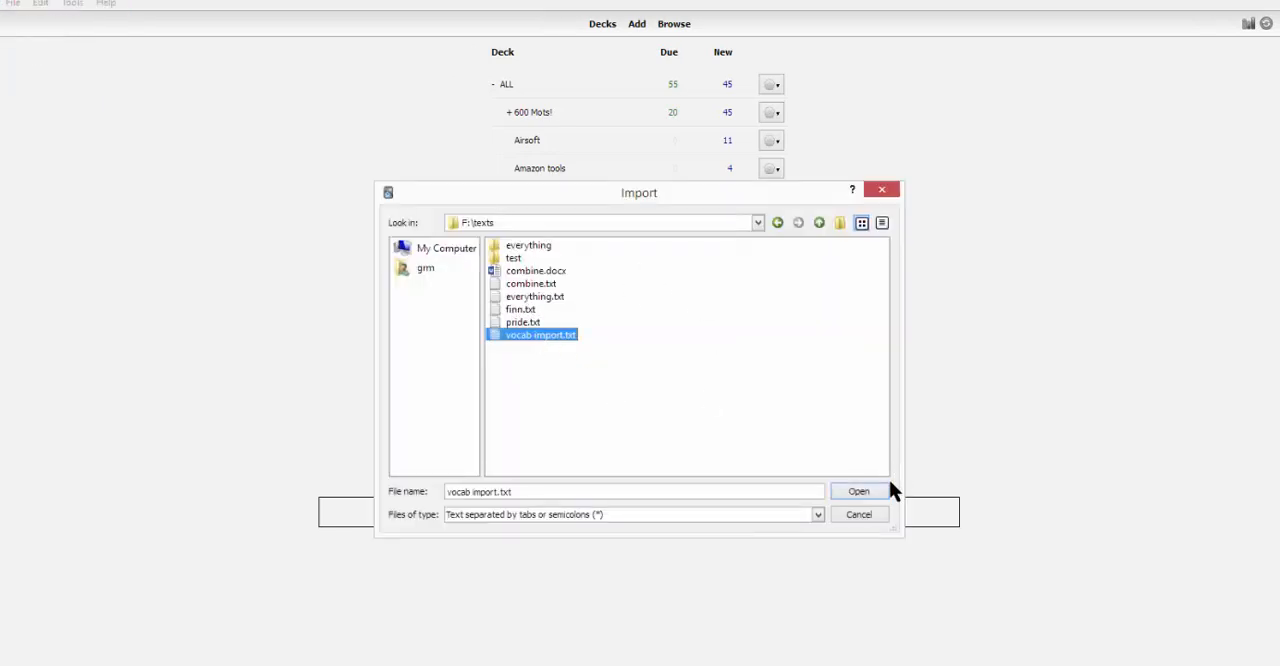
pyautogui.click(859, 491)
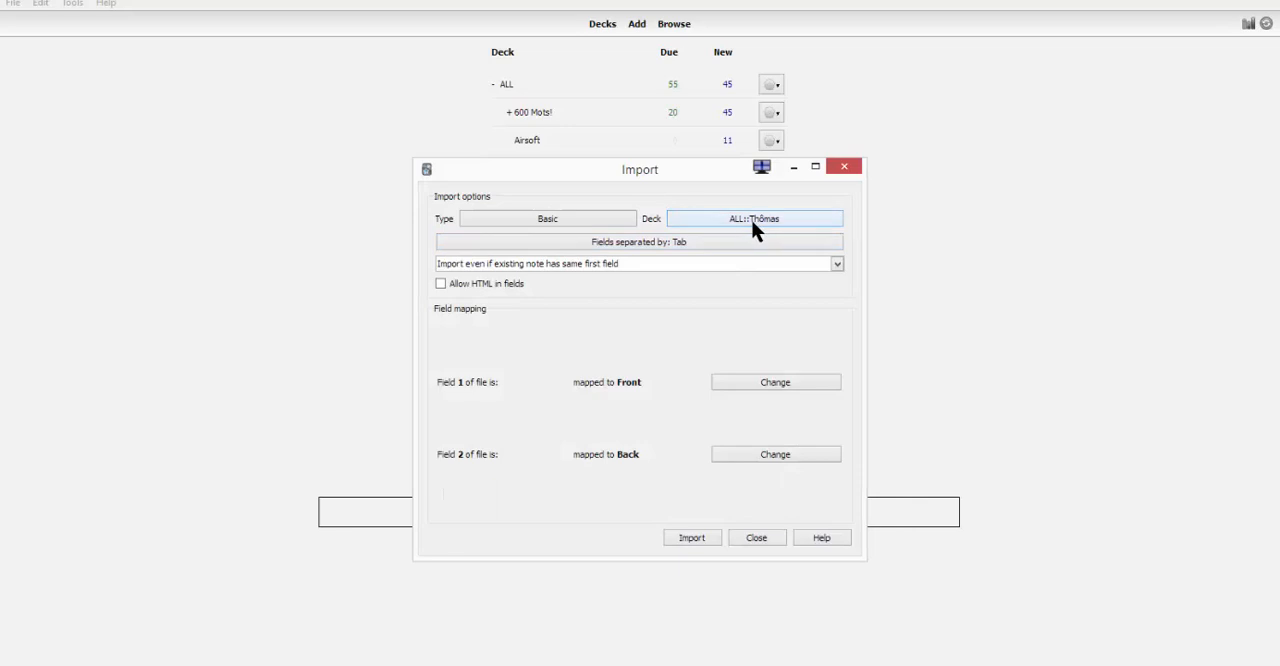
# - Add a new deck named "SAMPLE VIDEO" as the import target and import the notes into it
pyautogui.click(752, 219)
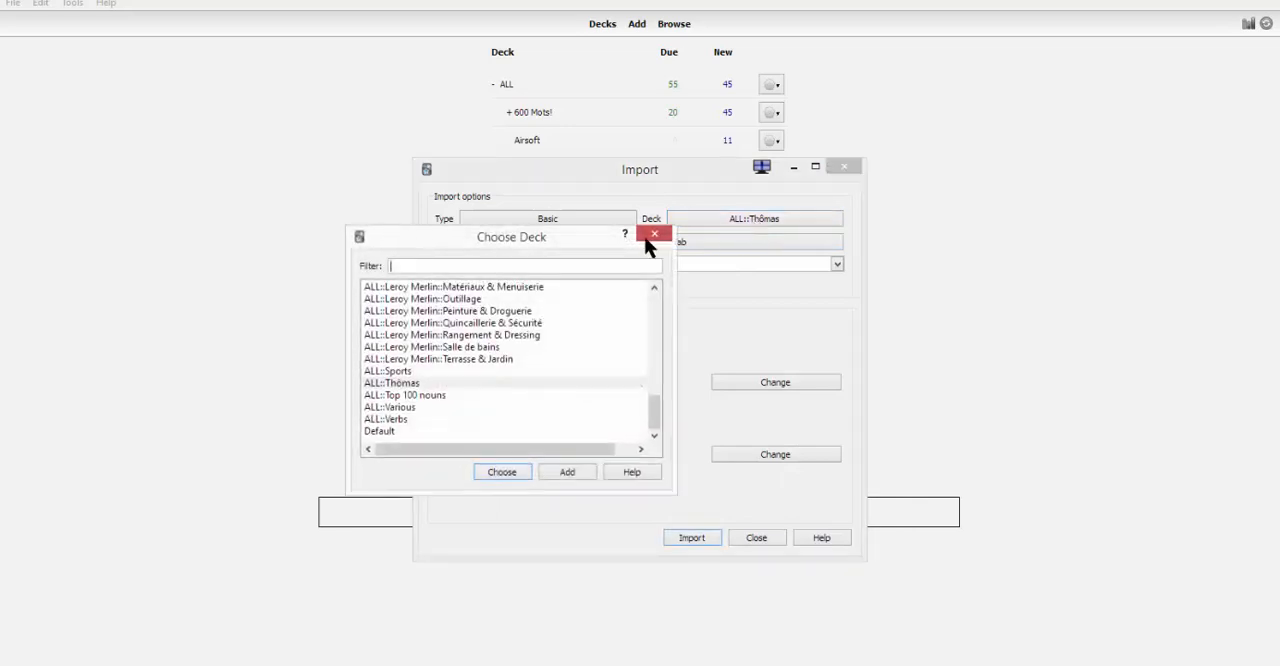
pyautogui.click(567, 472)
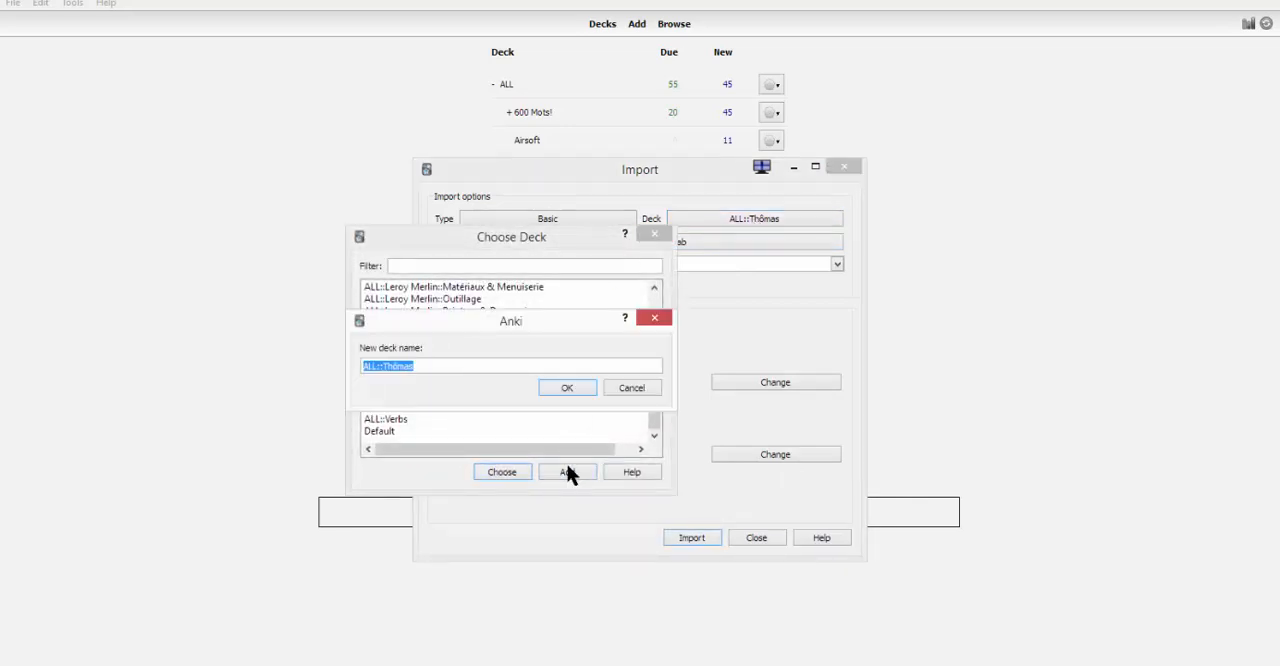
pyautogui.write('SAMPLE VIDEO')
pyautogui.press('Return')
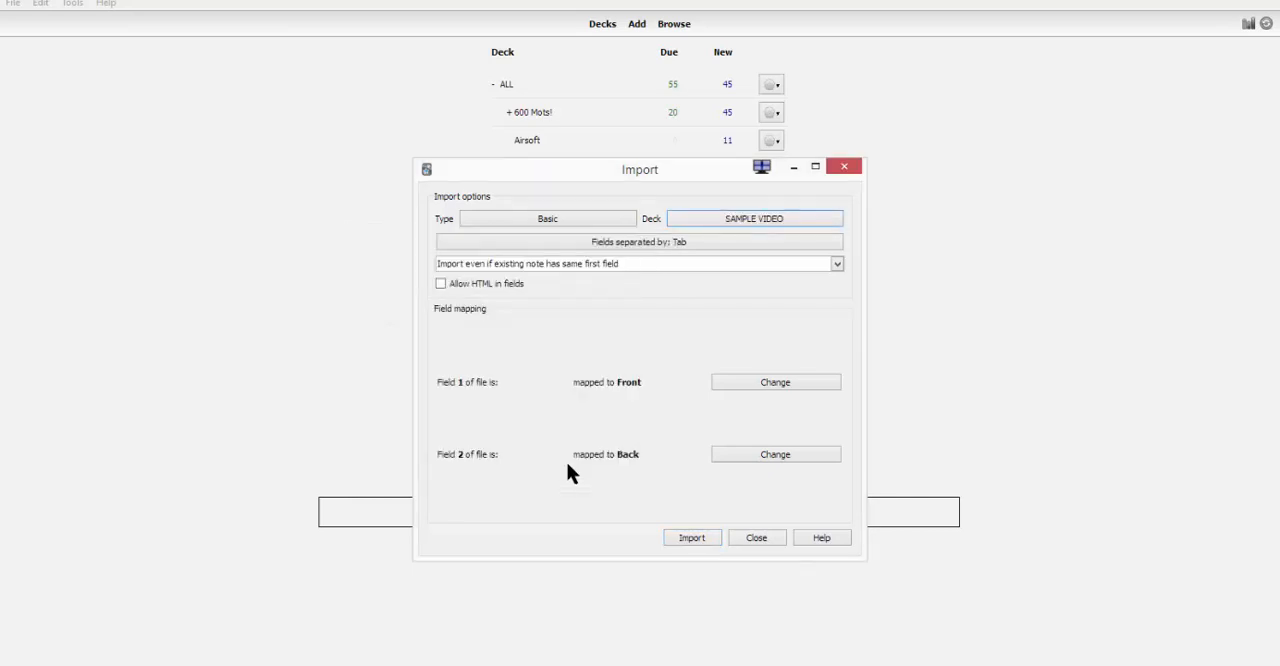
pyautogui.click(712, 538)
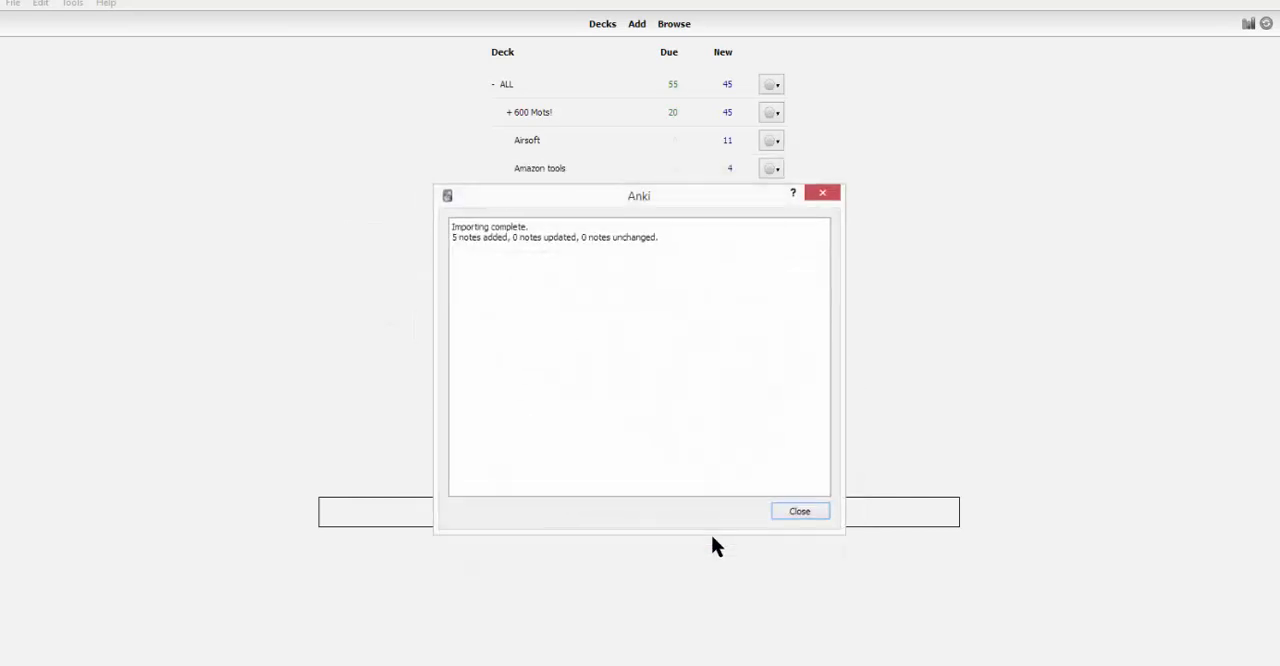
pyautogui.click(799, 512)
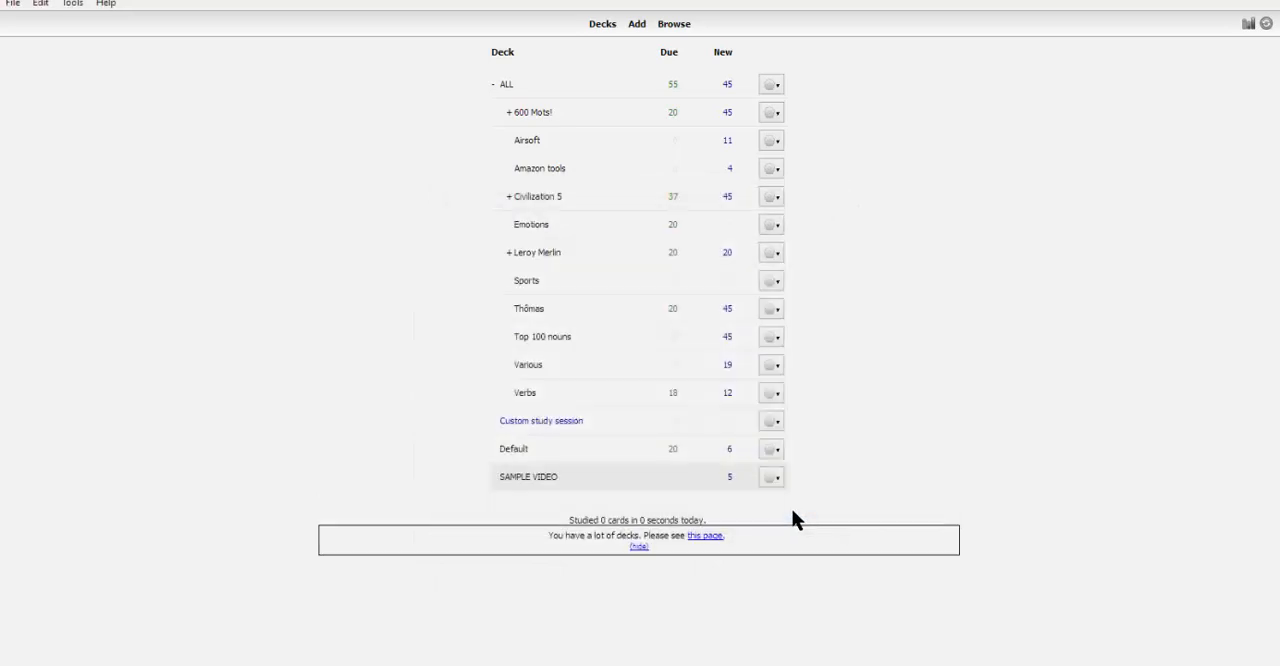
# - Study the SAMPLE VIDEO deck, revealing each card's French answer and rating the cards until the deck is finished
pyautogui.click(530, 477)
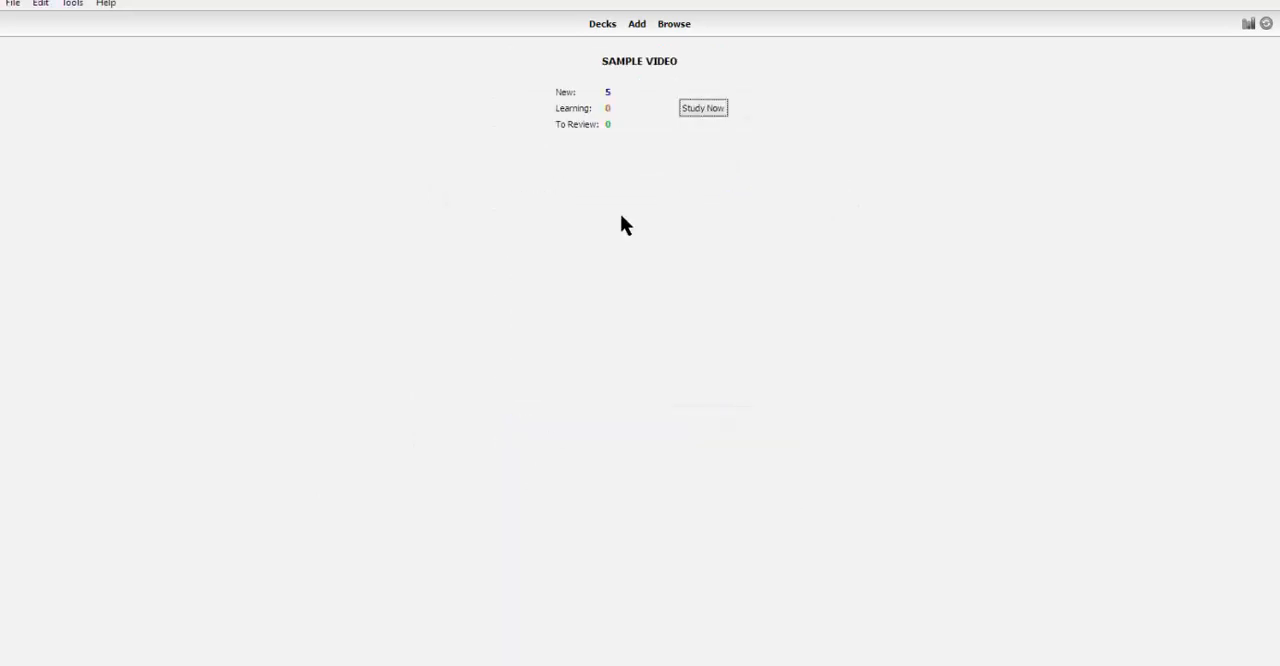
pyautogui.click(702, 108)
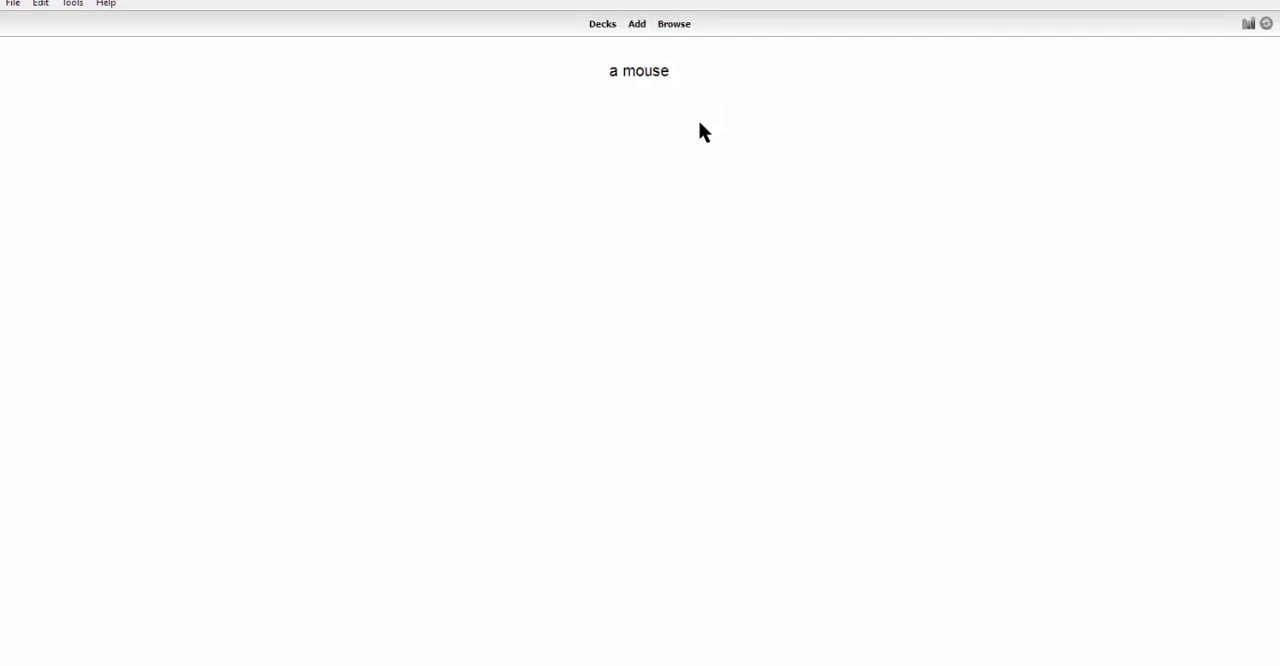
pyautogui.press('space')
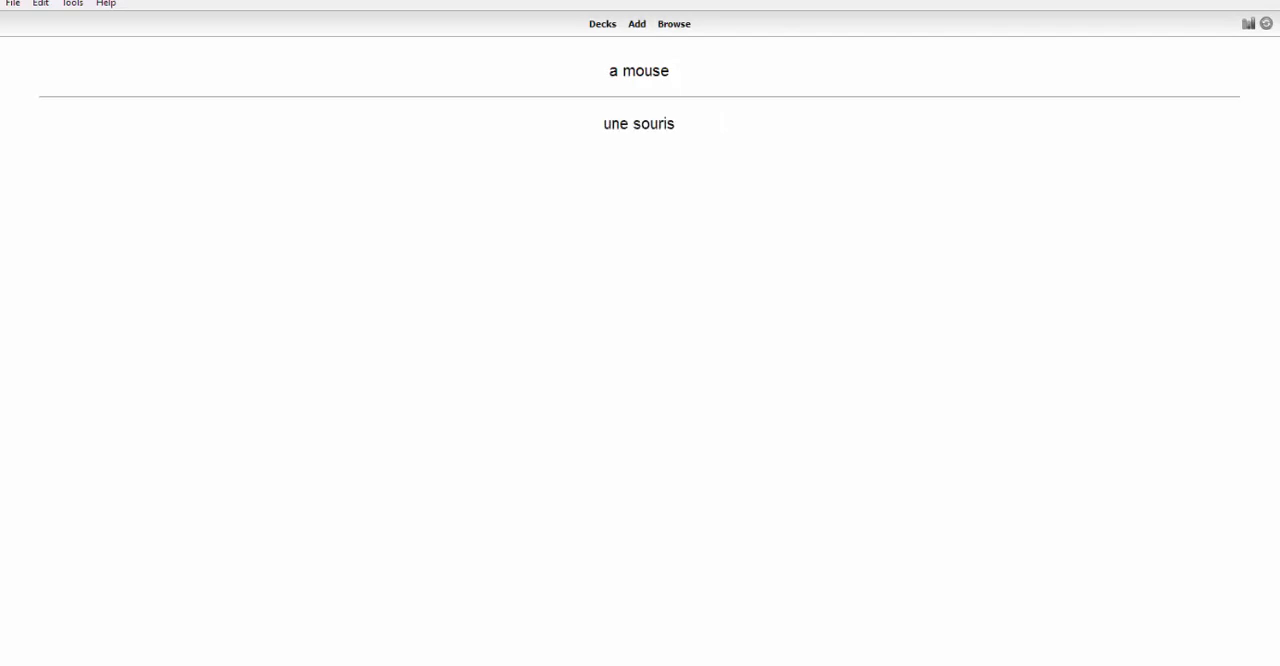
pyautogui.press('space')
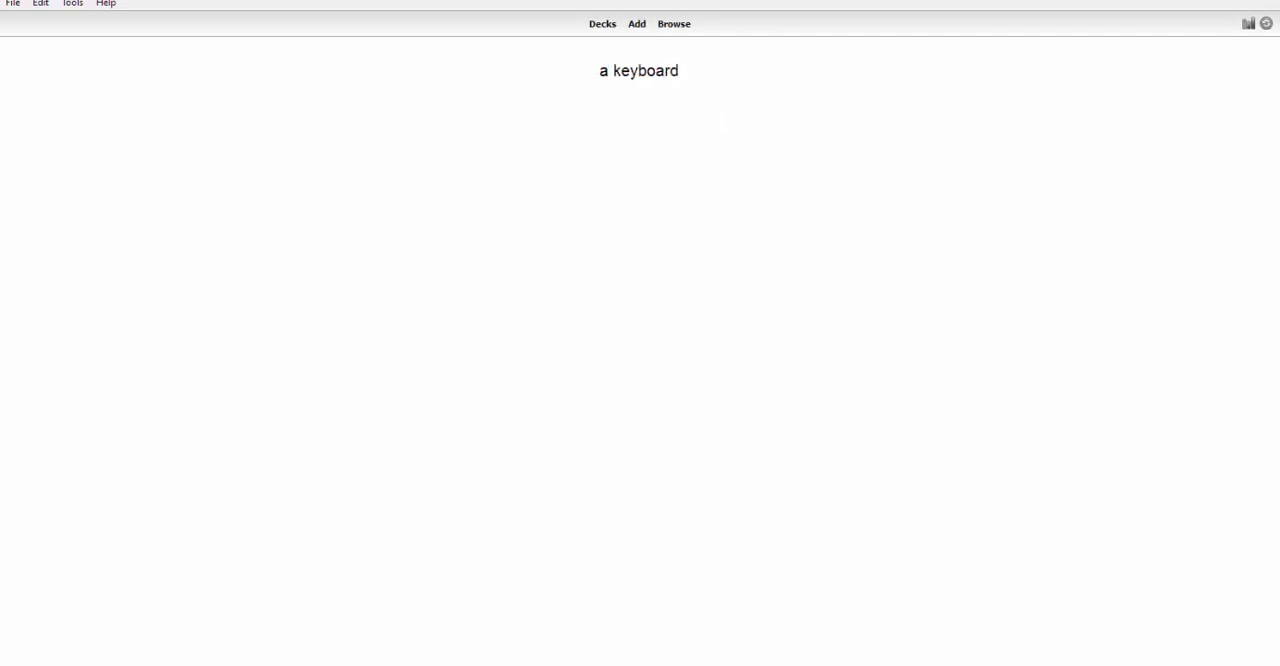
pyautogui.press('space')
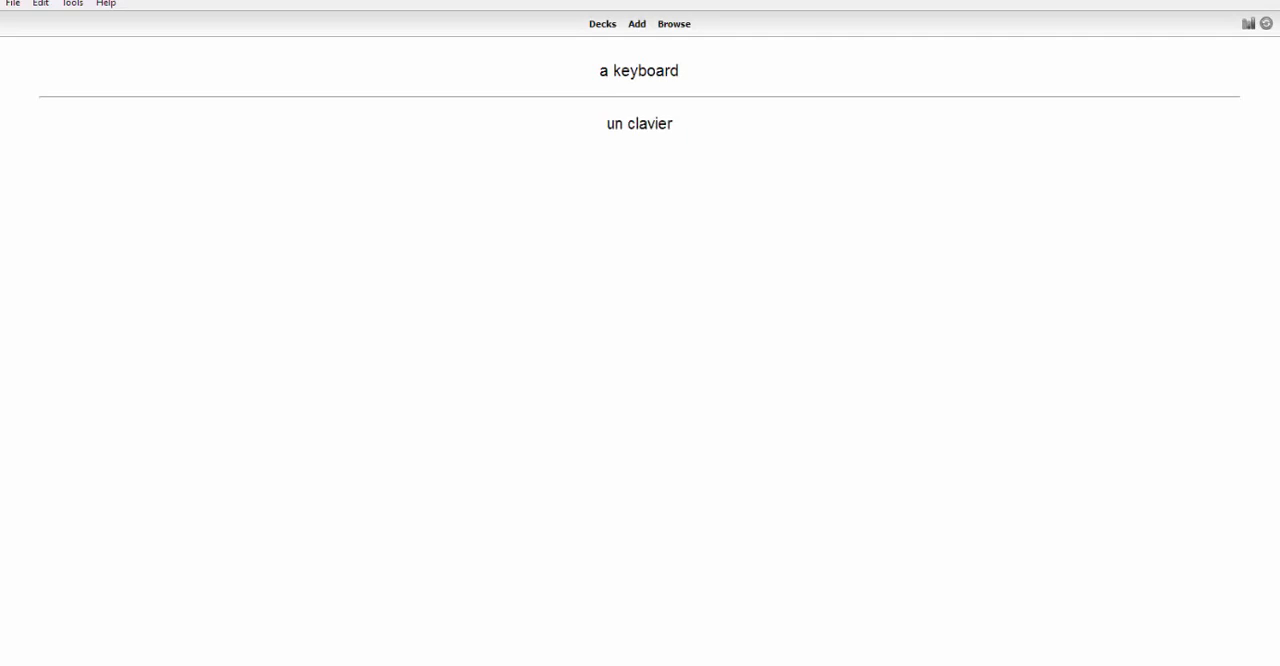
pyautogui.press('space')
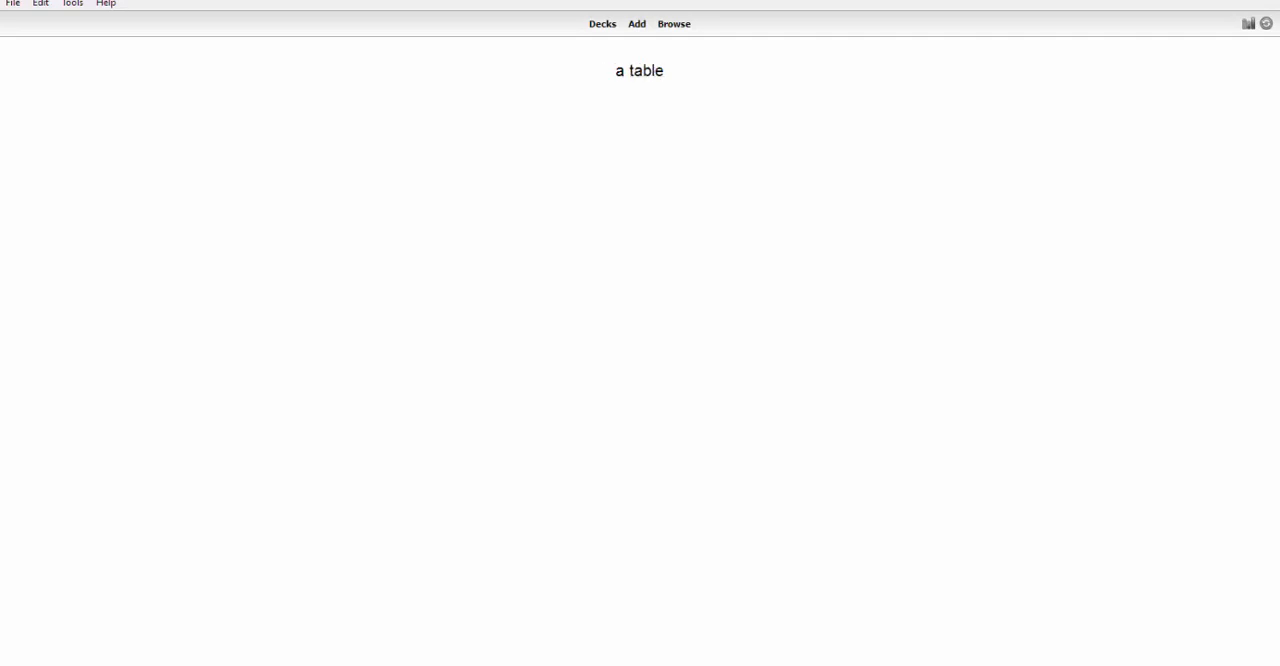
pyautogui.press('space')
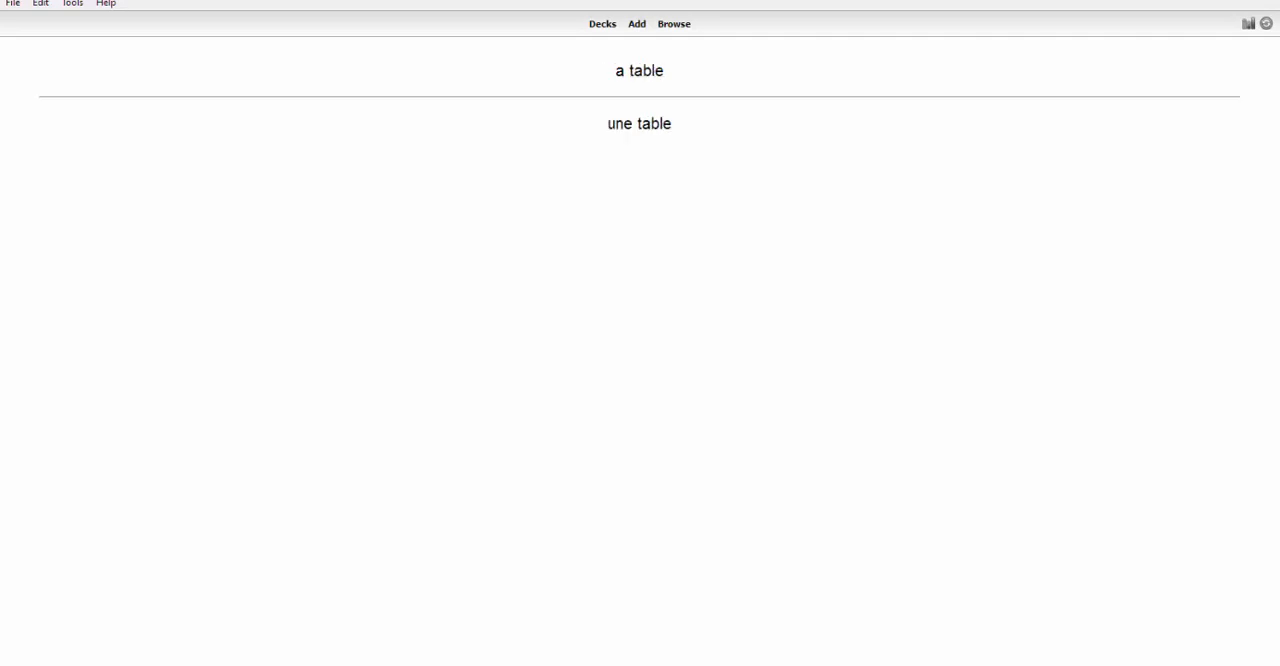
pyautogui.press('space')
pyautogui.press('space')
pyautogui.press('space')
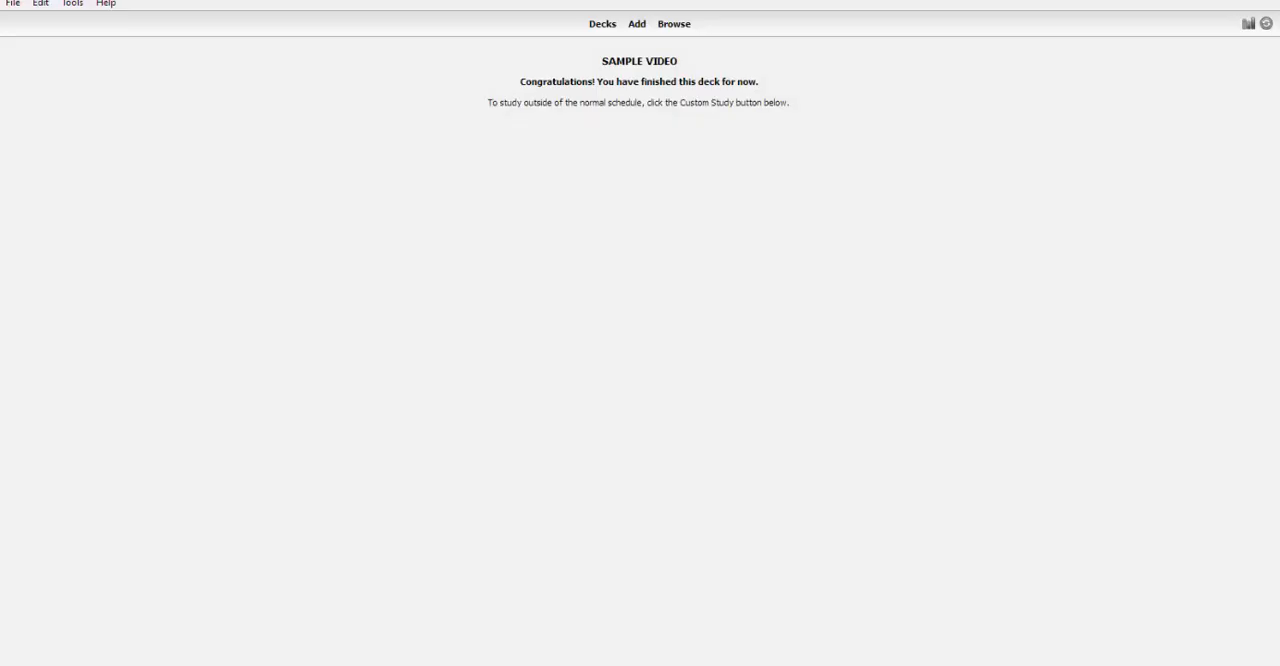